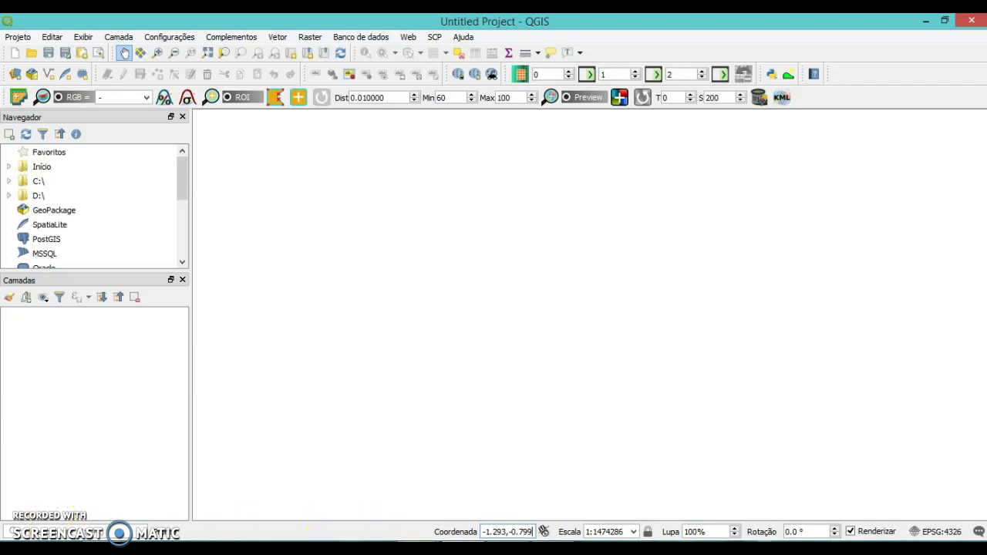
Switch to the browser to view the finished Municípios de Alagoas PDF map, and return to QGIS.
{"action": "mouse_move", "coordinate": [418, 548]}
{"action": "left_click", "coordinate": [374, 500]}
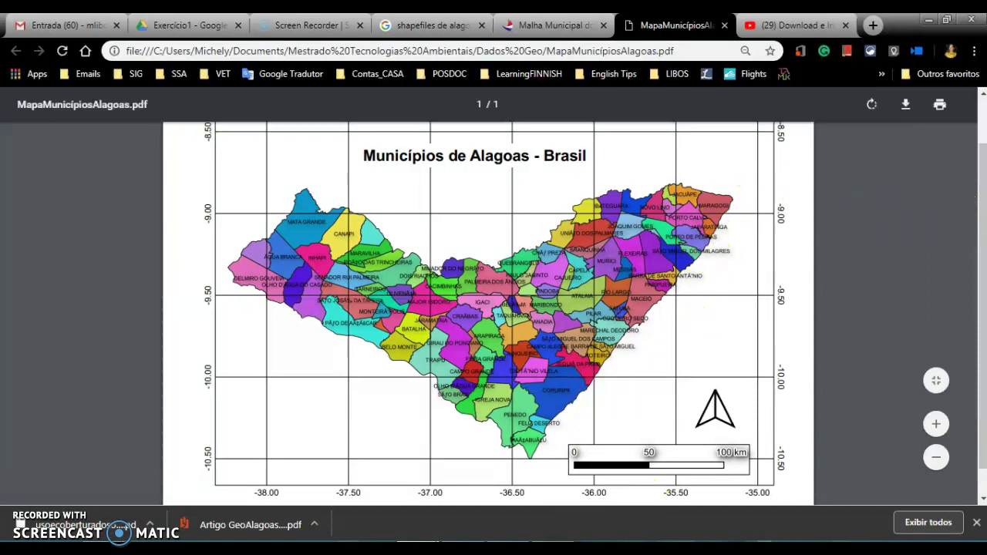
{"action": "left_click", "coordinate": [463, 546]}
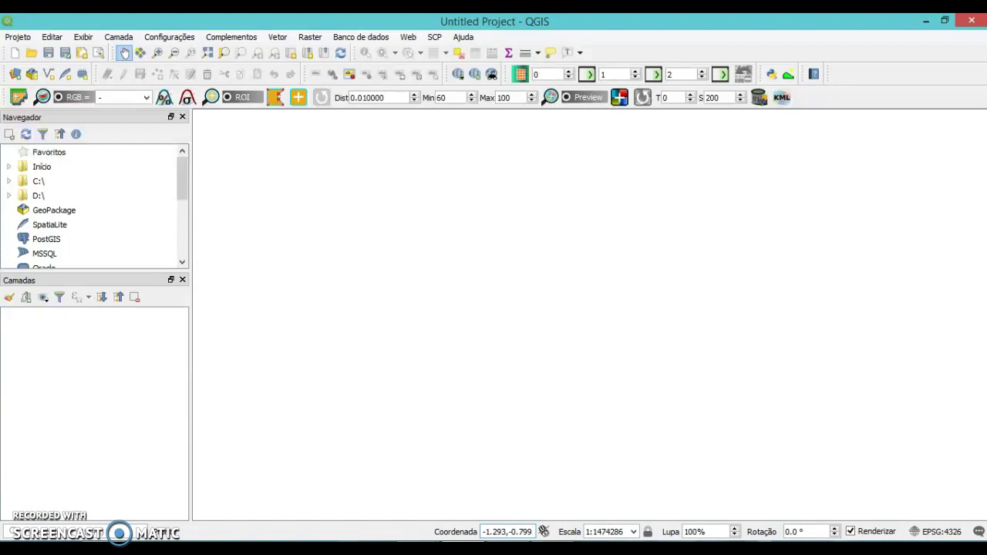
Review in the browser the Google results and the dados.al.gov.br download page for Malha Municipal do ano 2015 [SHP].
{"action": "left_click", "coordinate": [418, 547]}
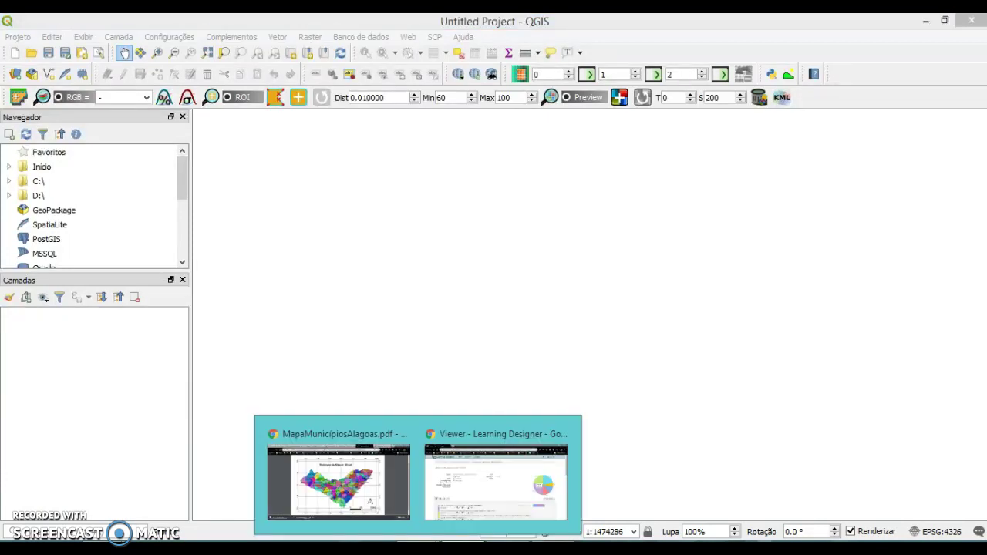
{"action": "left_click", "coordinate": [370, 502]}
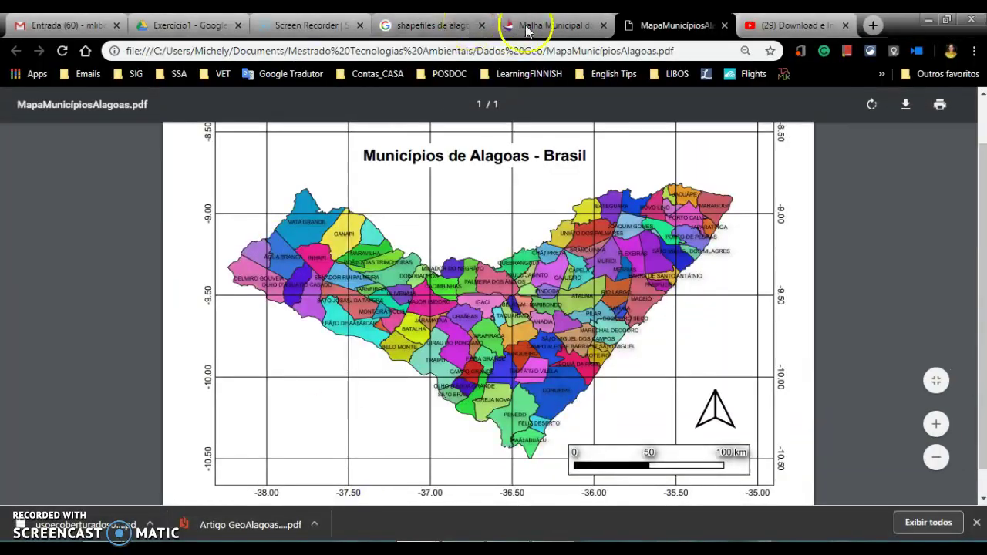
{"action": "left_click", "coordinate": [532, 26]}
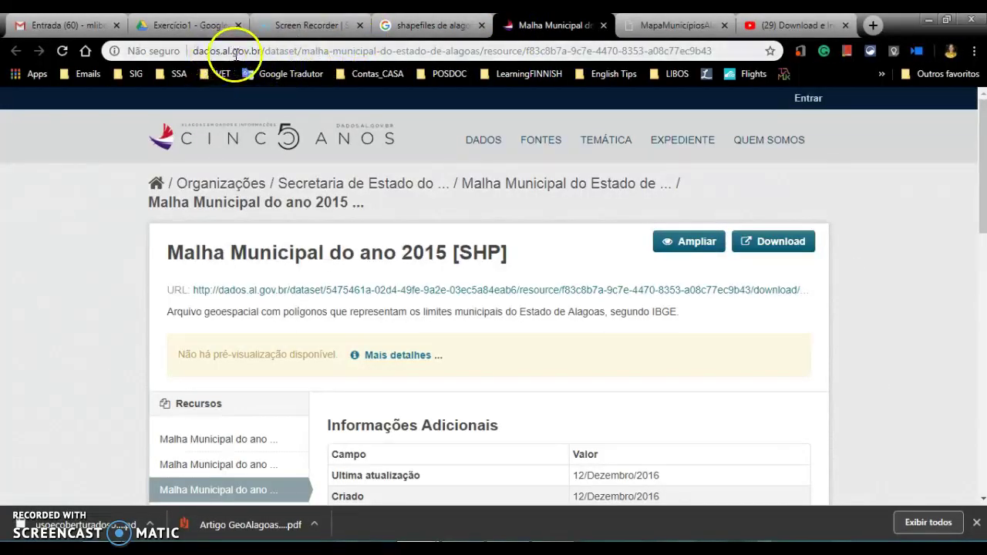
{"action": "left_click", "coordinate": [414, 27]}
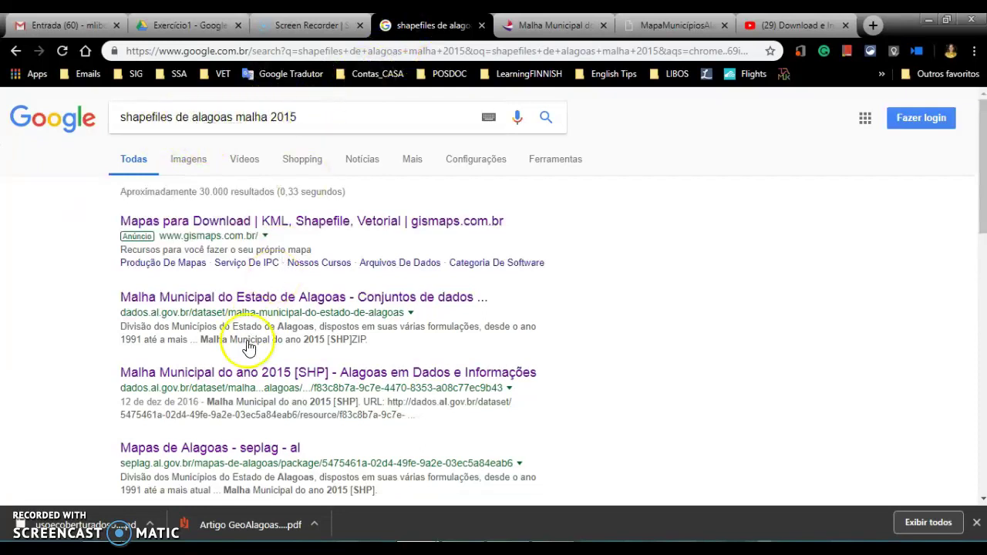
{"action": "left_click", "coordinate": [294, 374]}
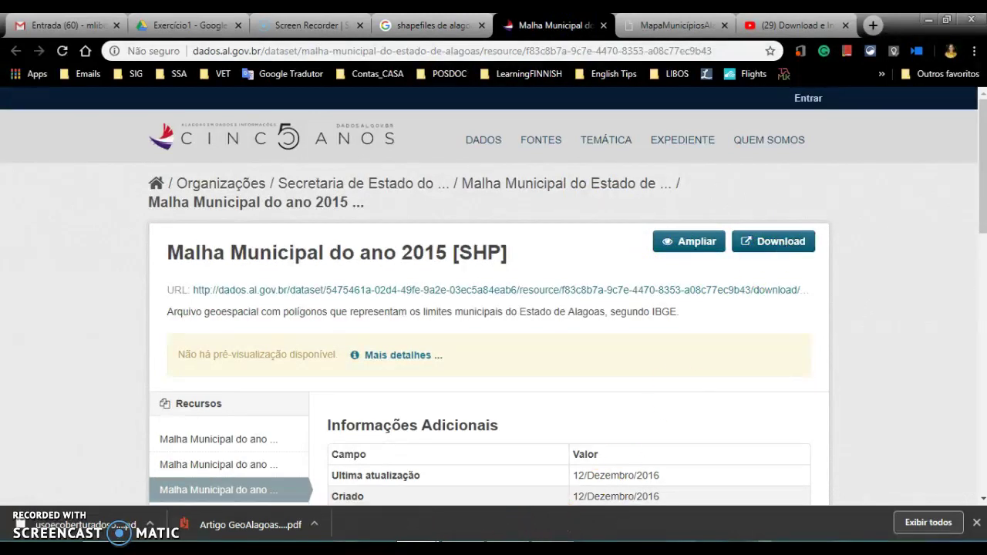
Open the malha2015 folder in the file explorer and examine its shapefile component files.
{"action": "mouse_move", "coordinate": [173, 549]}
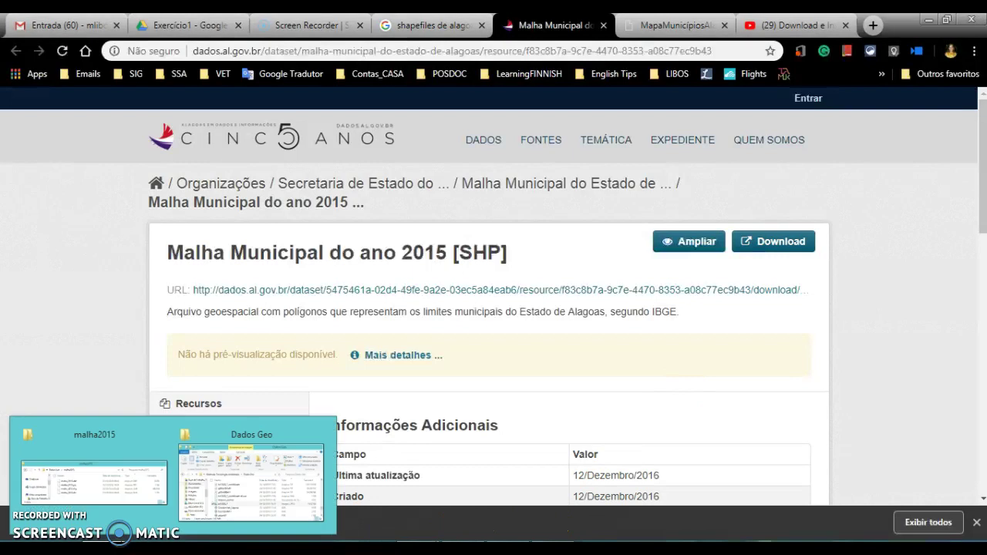
{"action": "left_click", "coordinate": [94, 484]}
{"action": "left_click_drag", "start_coordinate": [715, 199], "coordinate": [714, 307]}
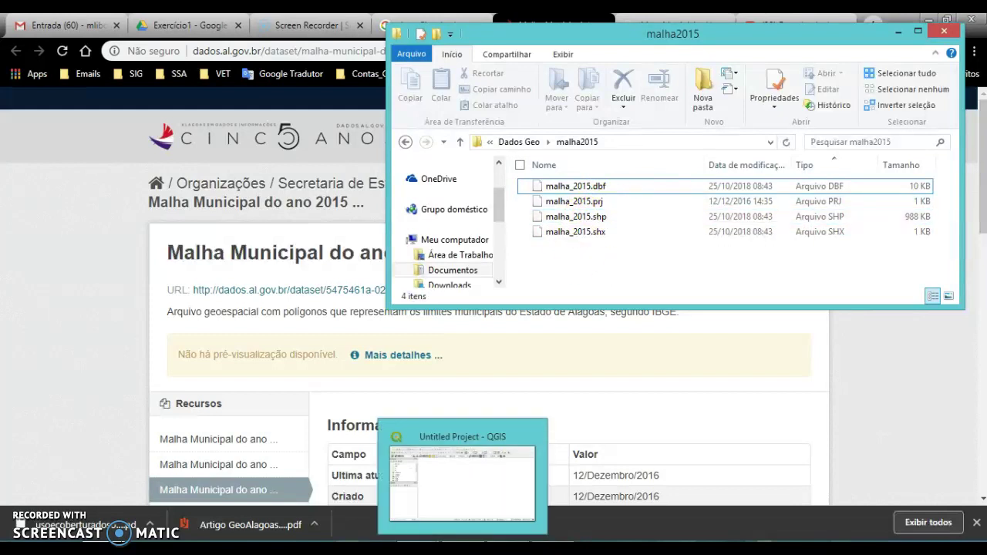
Add malha_2015.shp from the malha2015 folder to the QGIS project as a layer, and minimize the folder window.
{"action": "left_click", "coordinate": [462, 545]}
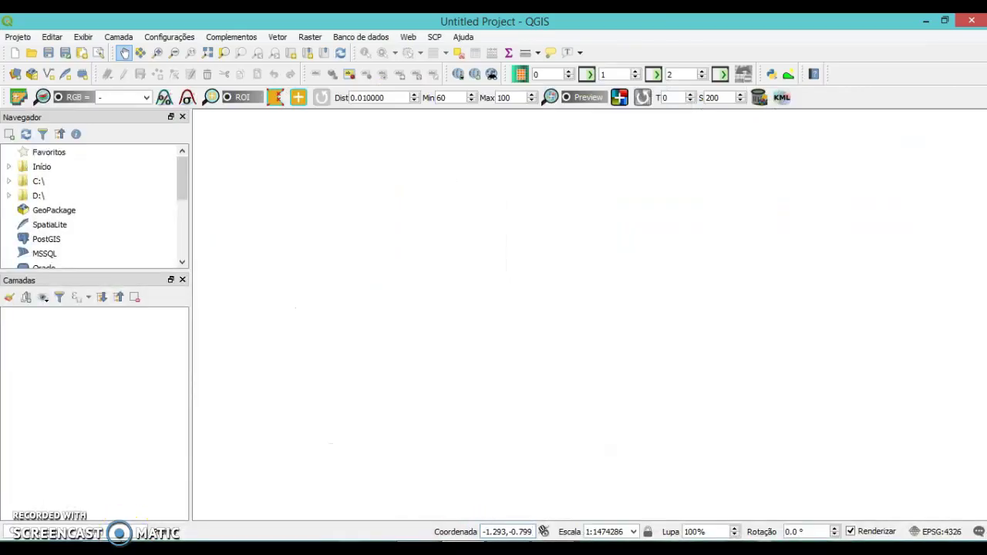
{"action": "left_click", "coordinate": [129, 539]}
{"action": "left_click", "coordinate": [162, 469]}
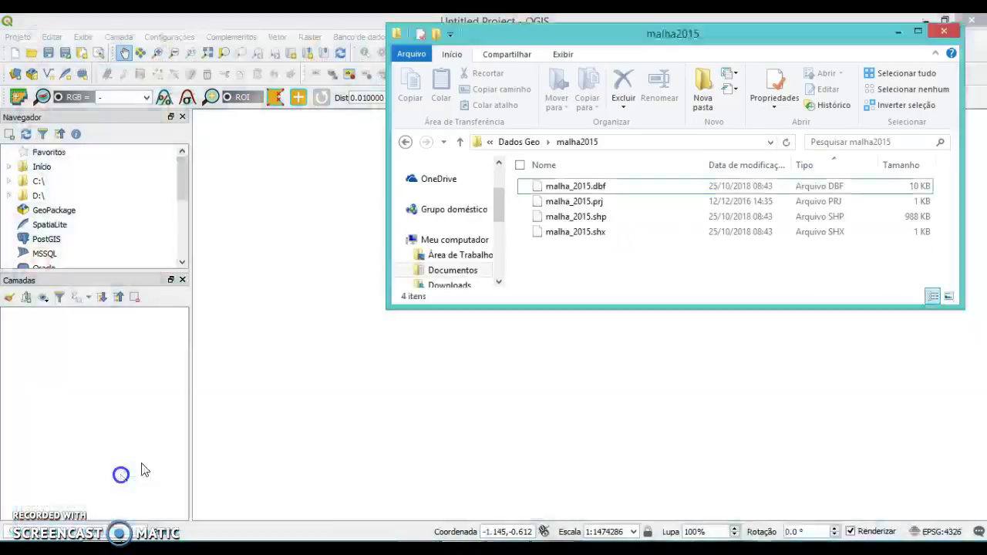
{"action": "left_click", "coordinate": [591, 217]}
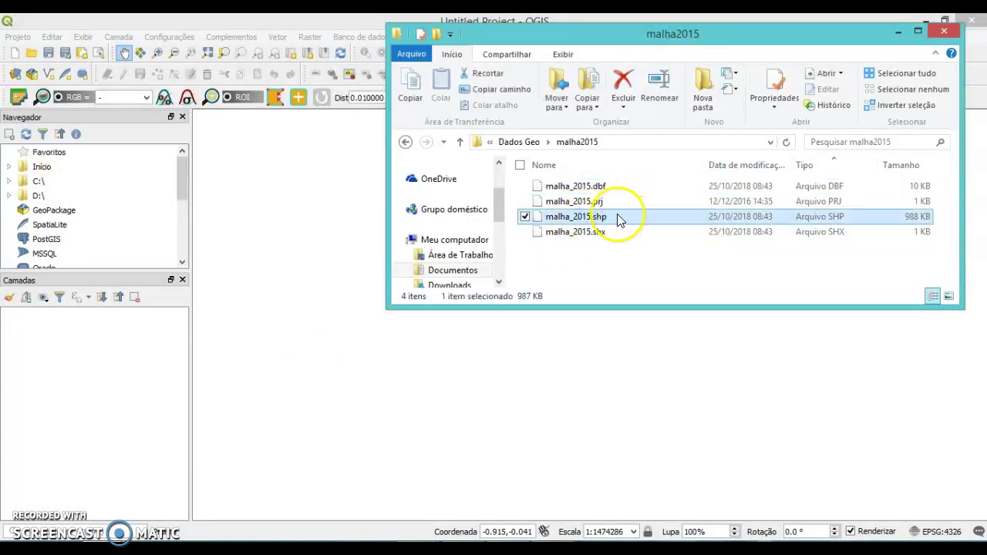
{"action": "left_click", "coordinate": [605, 219]}
{"action": "left_click_drag", "start_coordinate": [605, 220], "coordinate": [370, 403]}
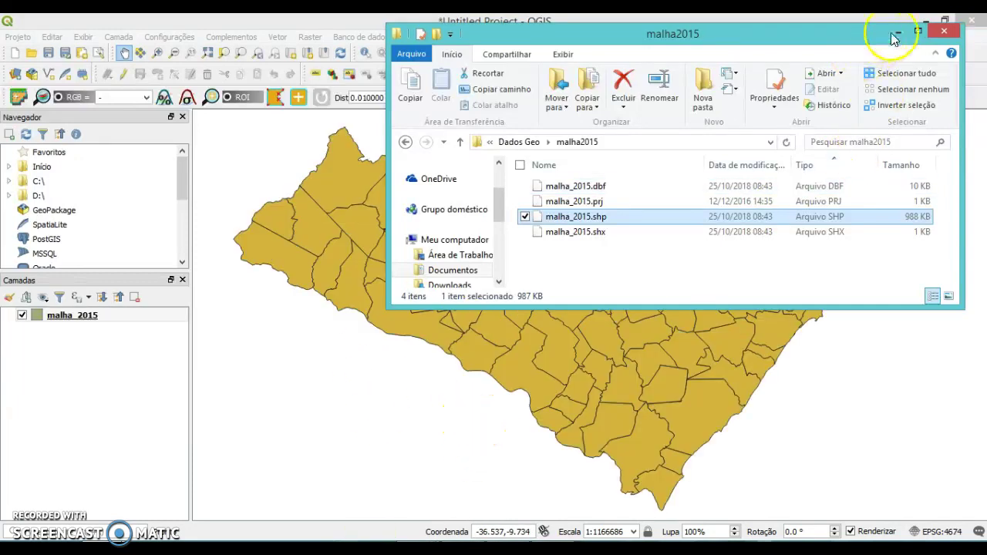
{"action": "left_click", "coordinate": [896, 34]}
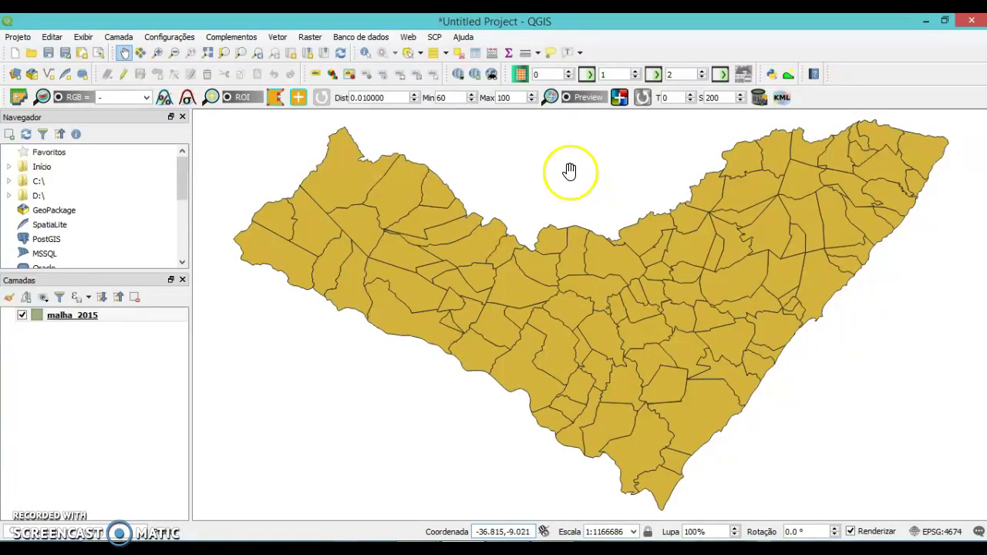
Open the malha_2015 attribute table for editing and correct the NM_MUNICIP value in row 1 to BARRA DE SÃO MIGUEL.
{"action": "left_click", "coordinate": [476, 55]}
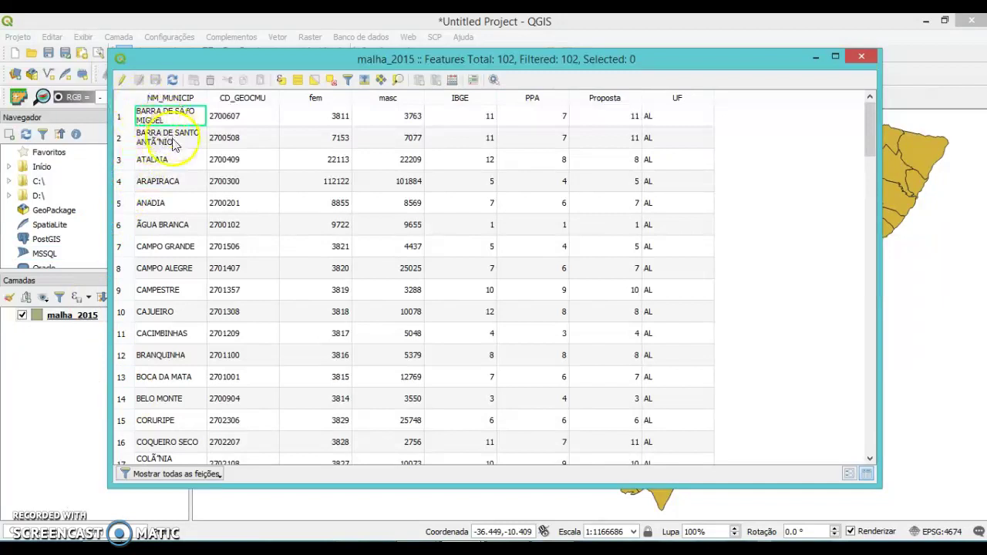
{"action": "left_click", "coordinate": [122, 80]}
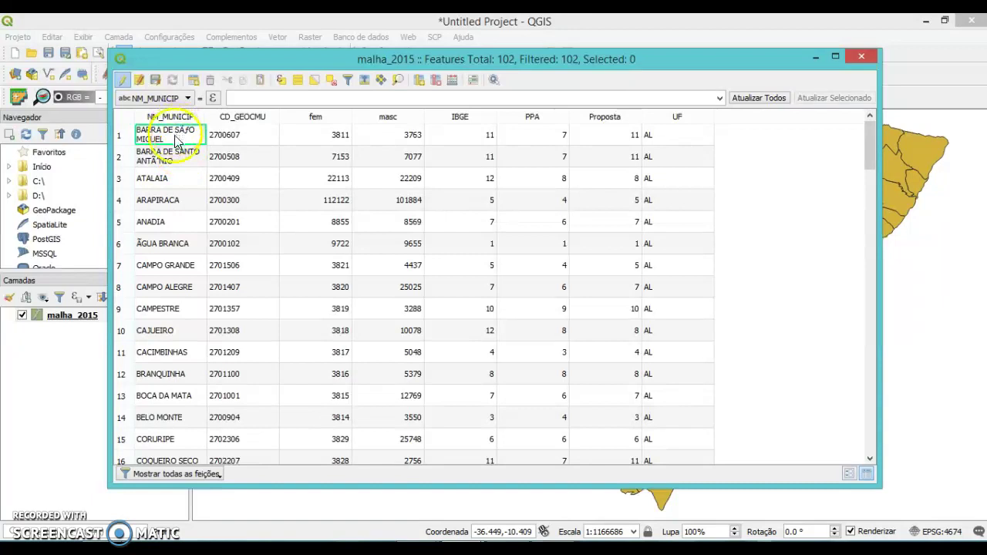
{"action": "left_click", "coordinate": [128, 81]}
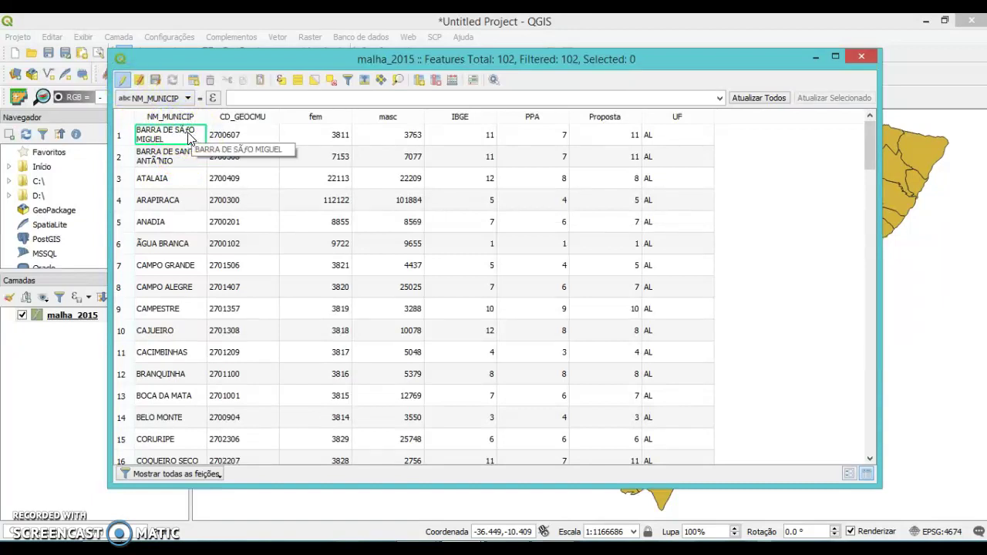
{"action": "double_click", "coordinate": [192, 137]}
{"action": "left_click", "coordinate": [198, 138]}
{"action": "key", "text": "shift+Left"}
{"action": "key", "text": "shift+Left"}
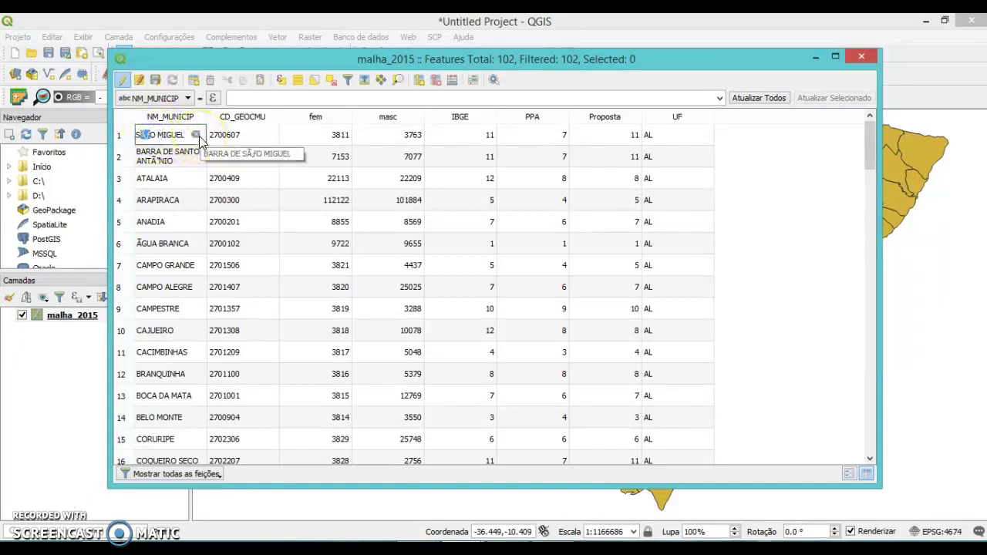
{"action": "type", "text": "Ão"}
{"action": "key", "text": "BackSpace"}
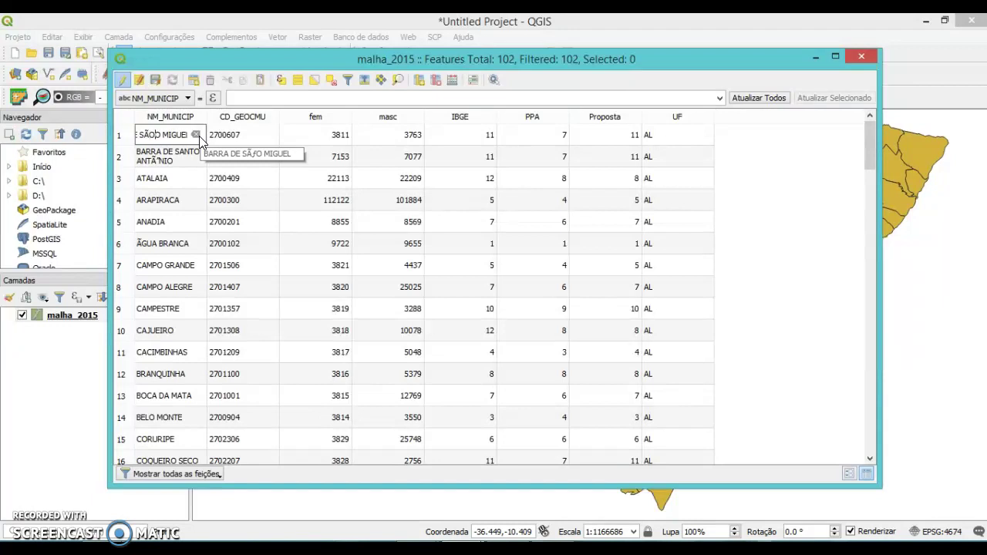
{"action": "key", "text": "Return"}
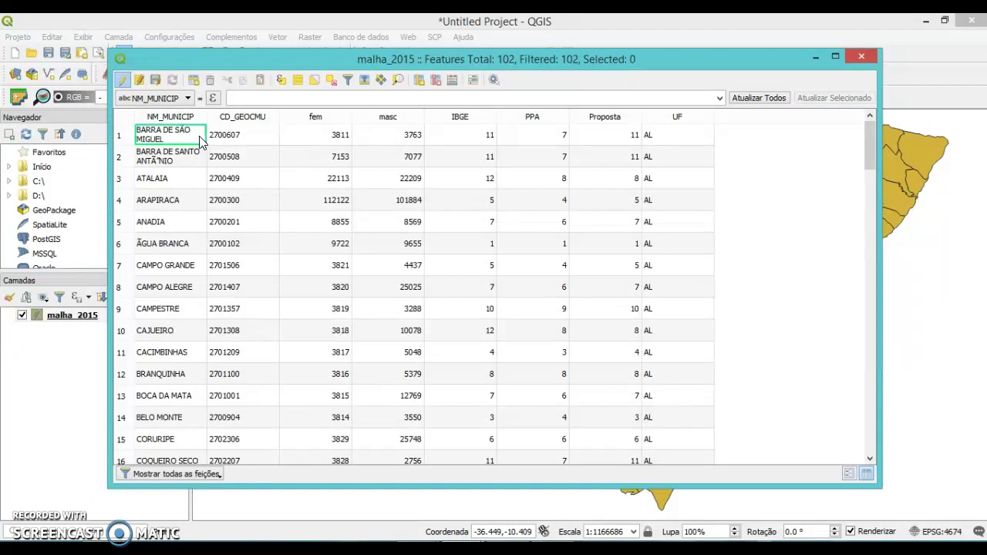
Correct the NM_MUNICIP value in row 2 to BARRA DE SANTO ANTÔNIO.
{"action": "double_click", "coordinate": [171, 159]}
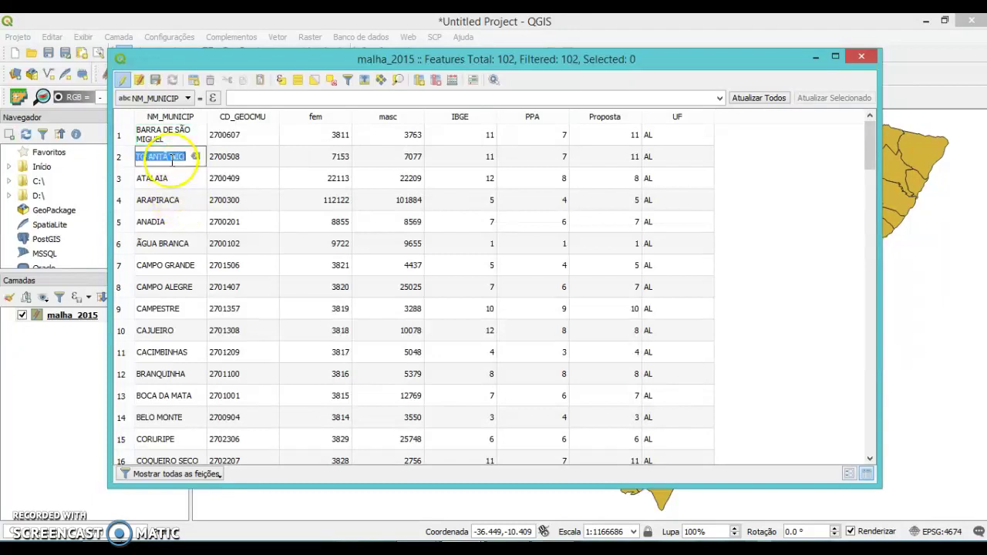
{"action": "left_click", "coordinate": [160, 156]}
{"action": "key", "text": "shift+Right"}
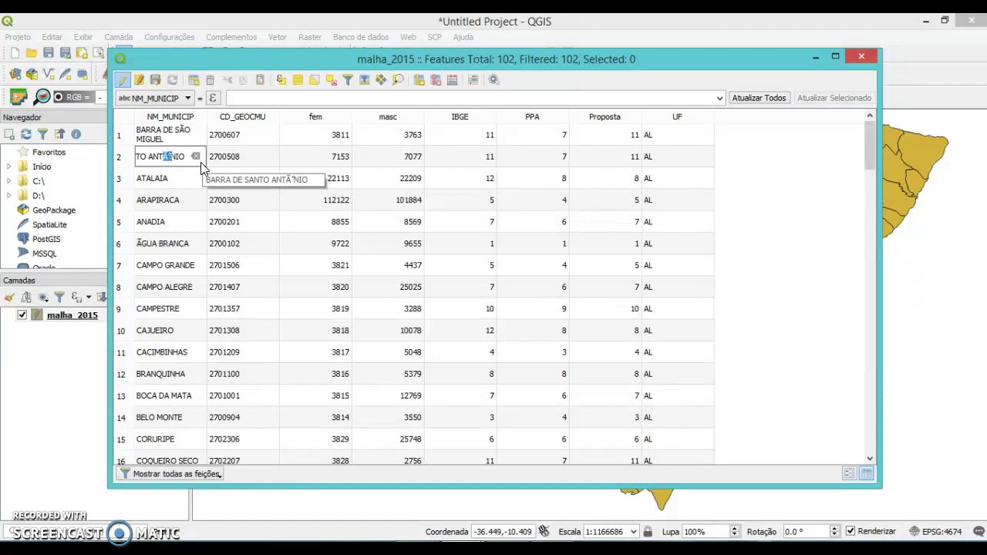
{"action": "type", "text": "Ô"}
{"action": "key", "text": "Return"}
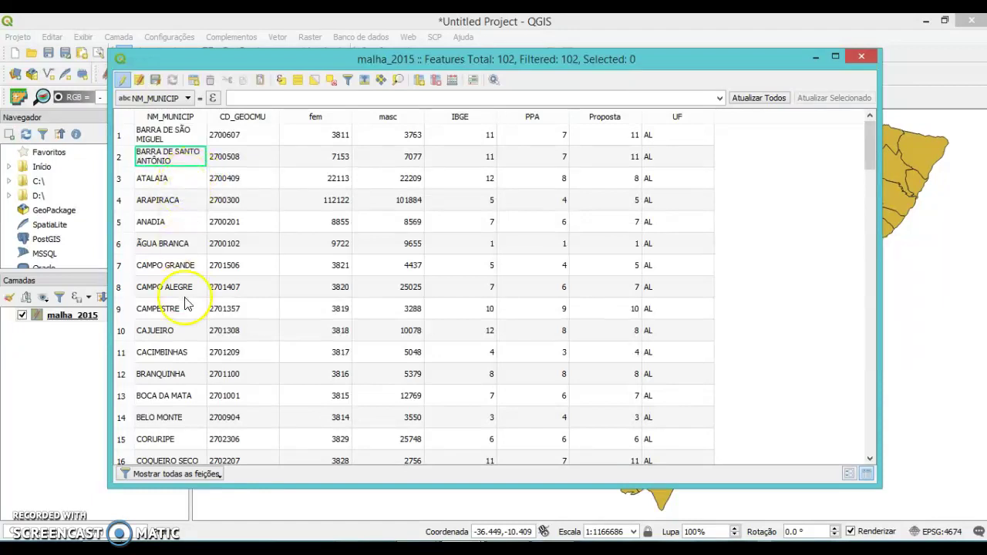
Correct the NM_MUNICIP value in row 6 to ÁGUA BRANCA.
{"action": "double_click", "coordinate": [164, 243]}
{"action": "left_click", "coordinate": [141, 244]}
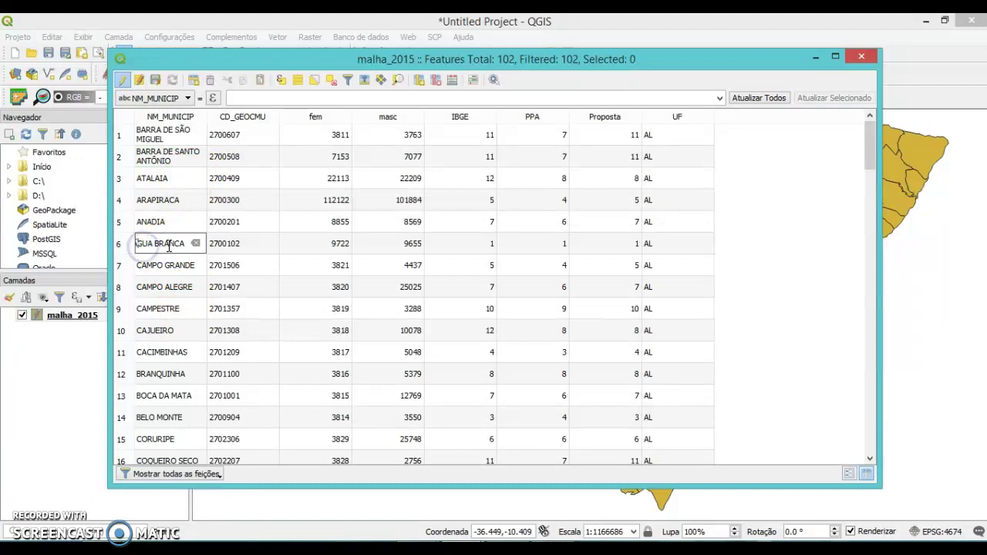
{"action": "key", "text": "shift+Right"}
{"action": "type", "text": "Á"}
{"action": "double_click", "coordinate": [162, 265]}
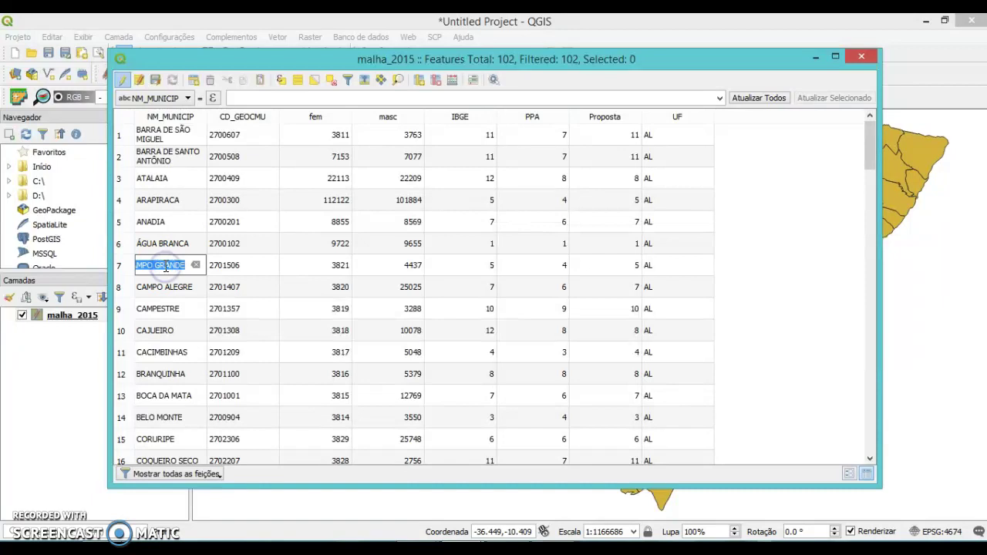
Stop editing malha_2015, save the attribute changes and close the attribute table.
{"action": "left_click", "coordinate": [123, 81]}
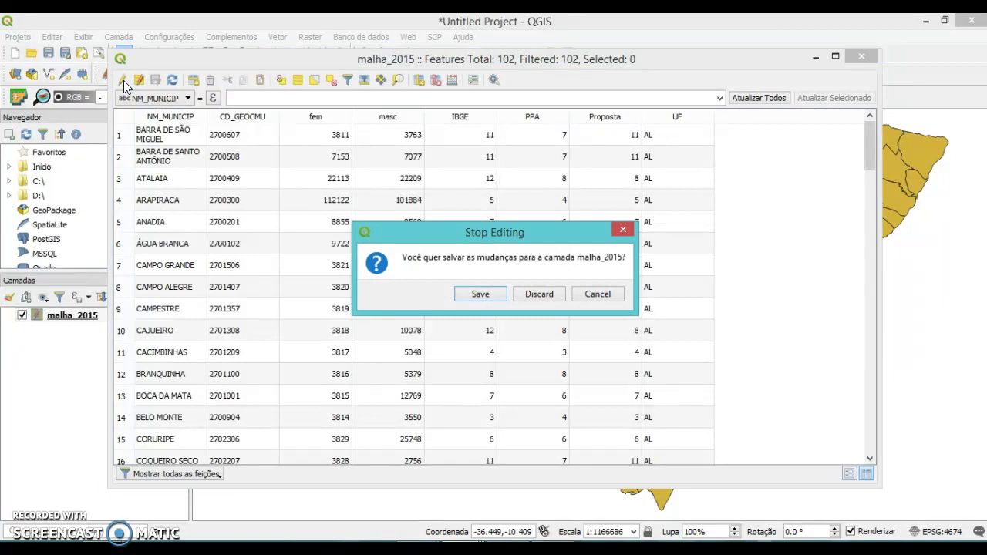
{"action": "left_click", "coordinate": [476, 295]}
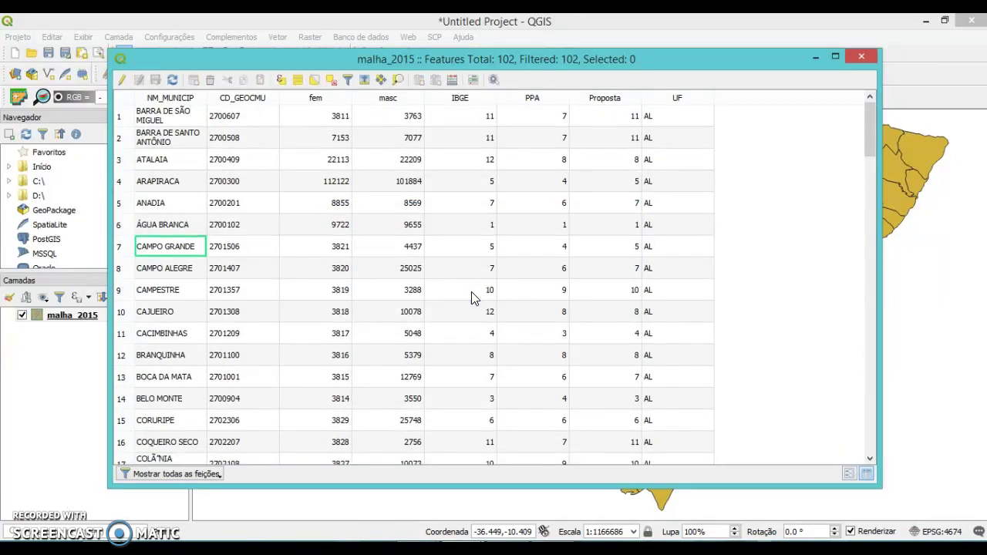
{"action": "left_click", "coordinate": [860, 56]}
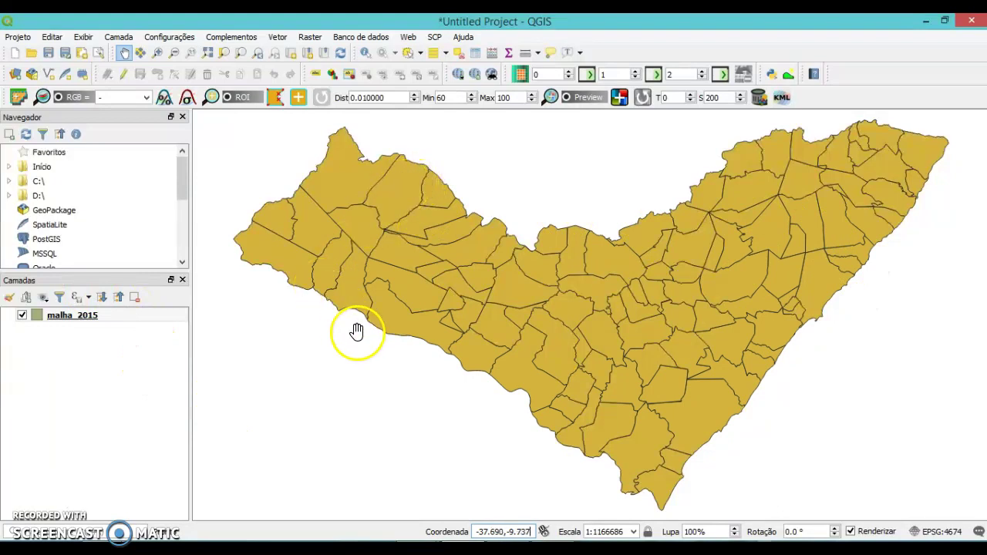
Open the malha_2015 layer's symbology properties and change the rendering from a single symbol to Categorized.
{"action": "left_click", "coordinate": [83, 317]}
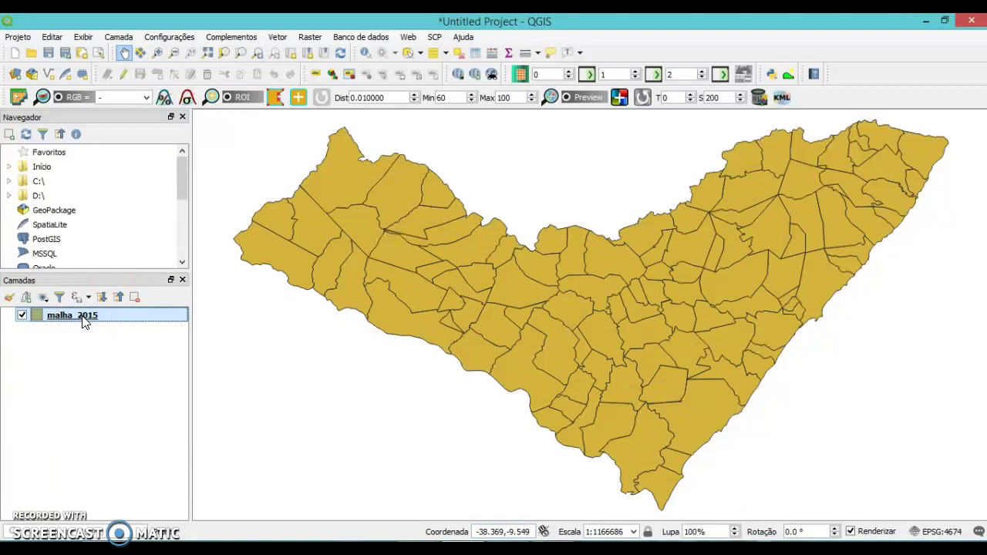
{"action": "left_click", "coordinate": [86, 324]}
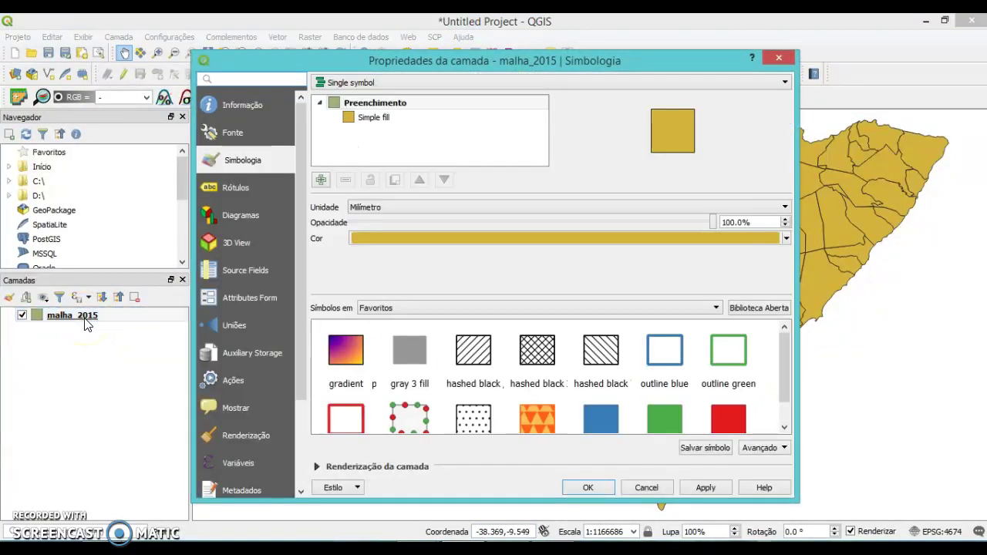
{"action": "left_click", "coordinate": [505, 54]}
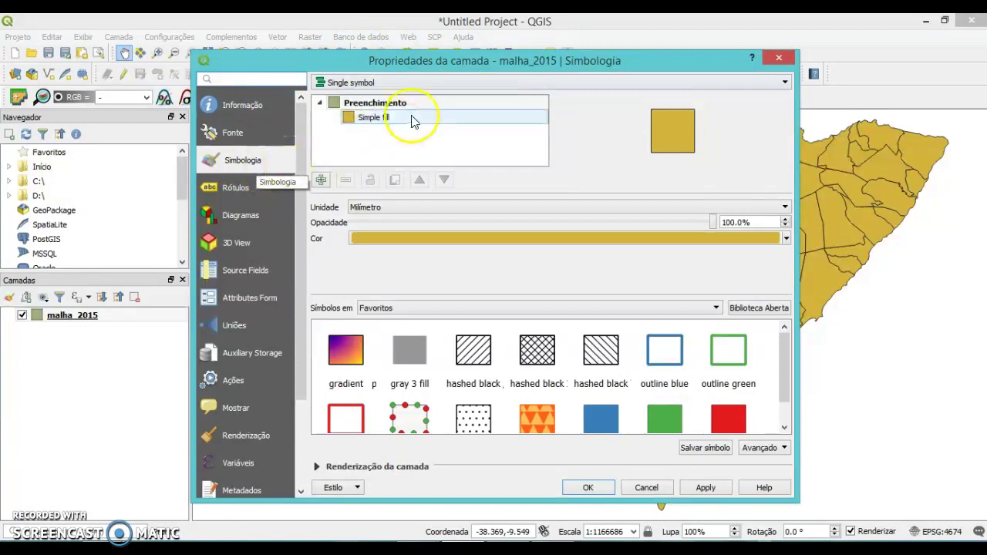
{"action": "left_click", "coordinate": [346, 83]}
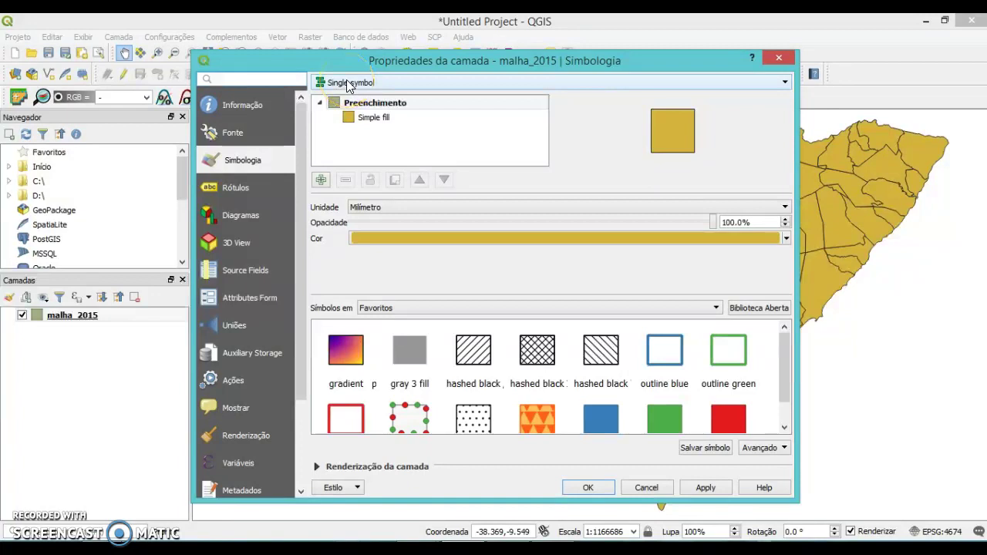
{"action": "left_click", "coordinate": [367, 83]}
{"action": "left_click", "coordinate": [373, 83]}
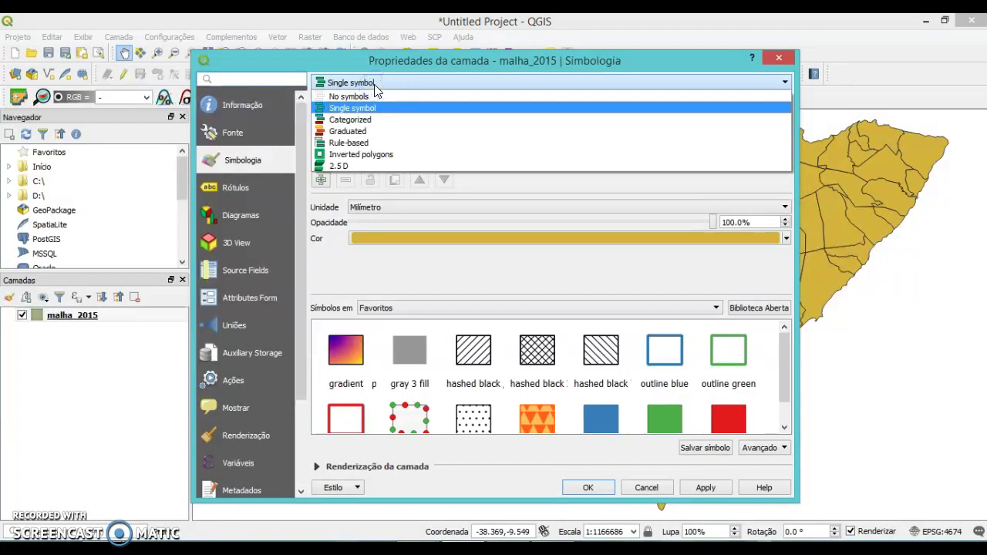
{"action": "left_click", "coordinate": [392, 125]}
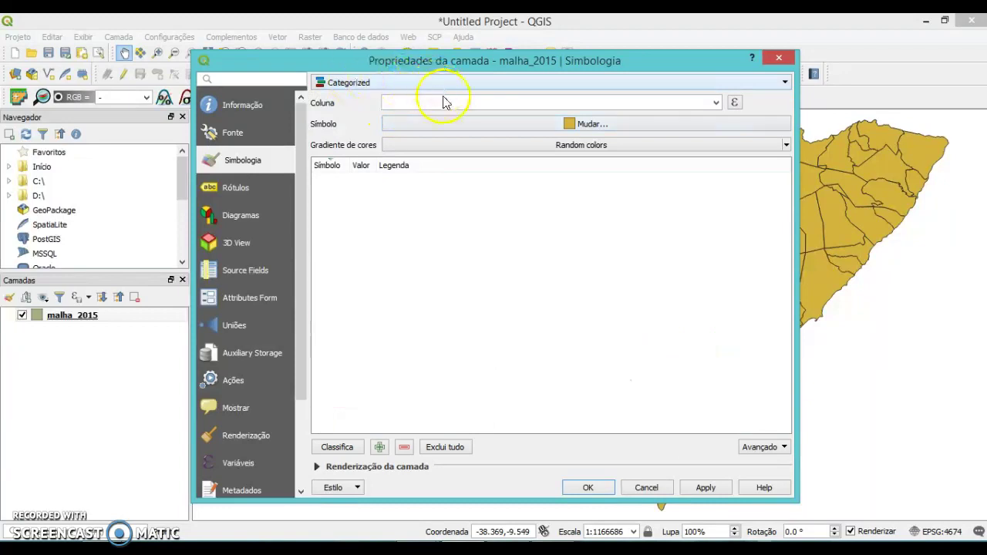
Classify the municipalities by the NM_MUNICIP column with random colours and apply the categories to the map.
{"action": "left_click", "coordinate": [715, 103]}
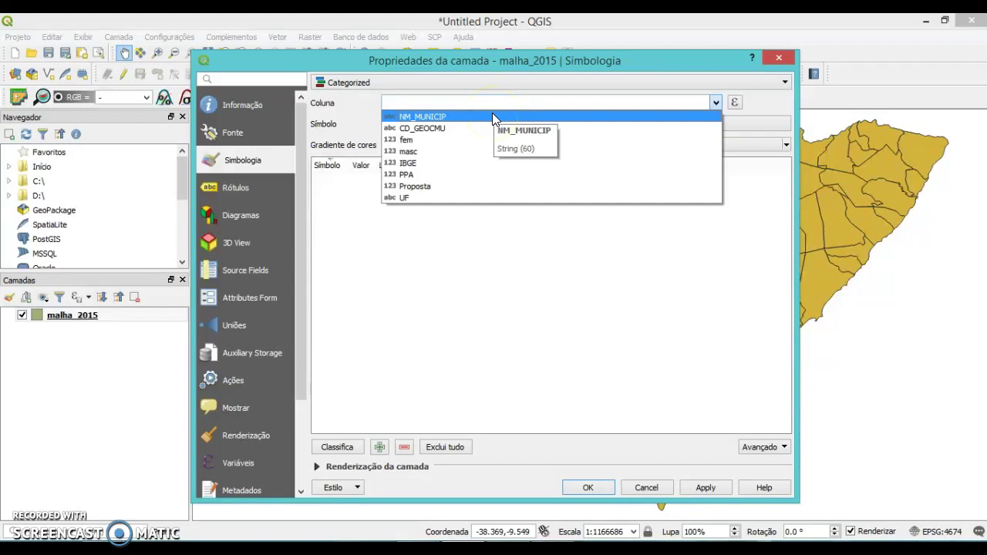
{"action": "left_click", "coordinate": [421, 117]}
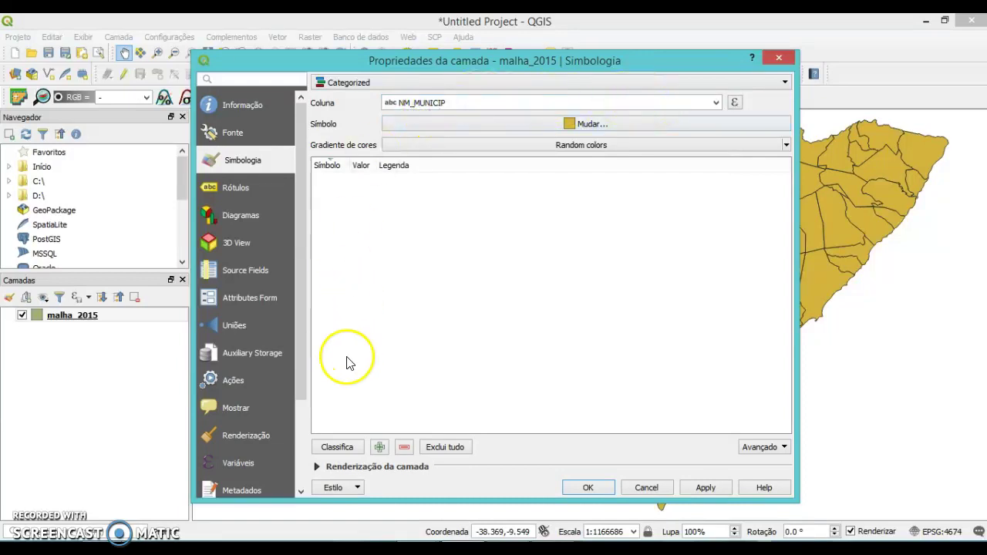
{"action": "left_click", "coordinate": [342, 451]}
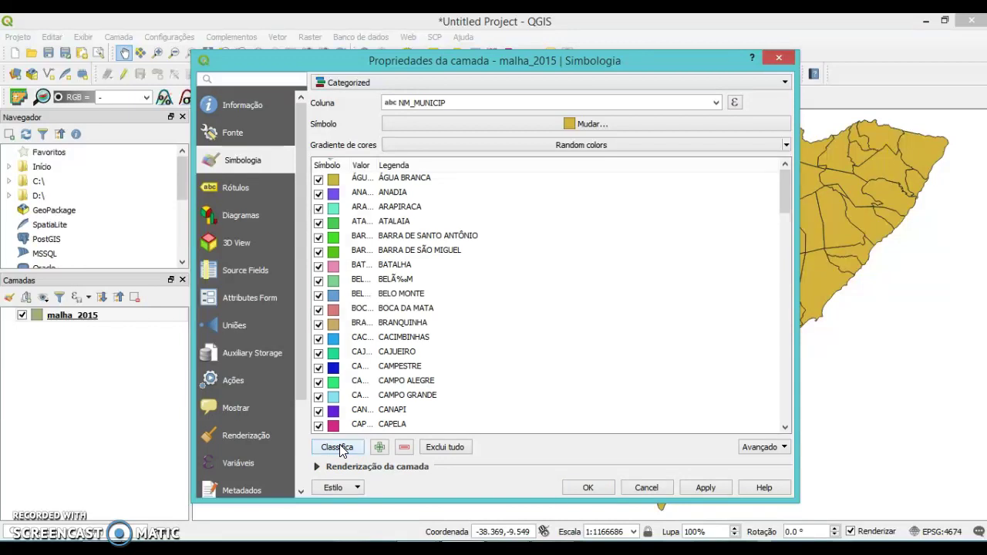
{"action": "left_click", "coordinate": [426, 102]}
{"action": "left_click", "coordinate": [703, 489]}
{"action": "left_click", "coordinate": [661, 178]}
{"action": "left_click_drag", "start_coordinate": [689, 68], "coordinate": [607, 61]}
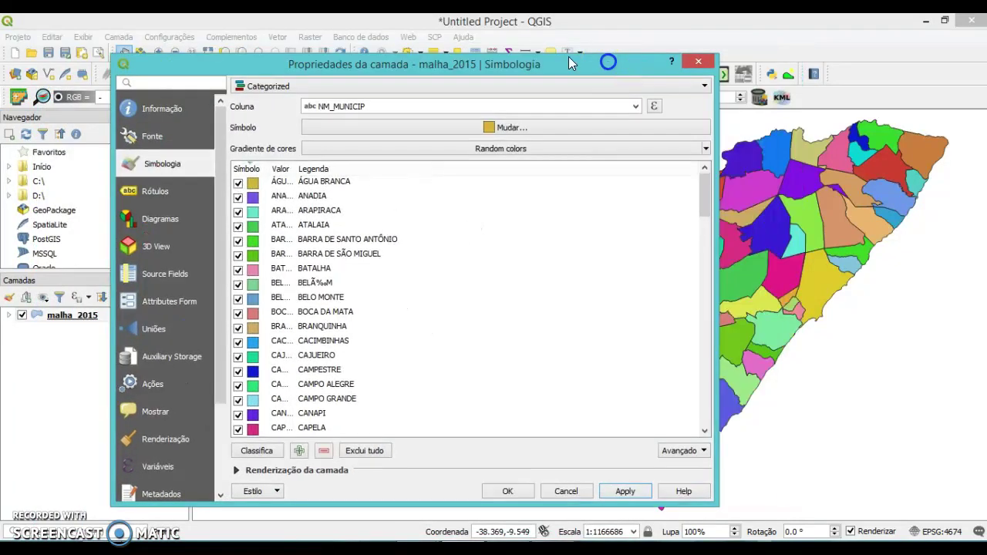
{"action": "left_click", "coordinate": [285, 244]}
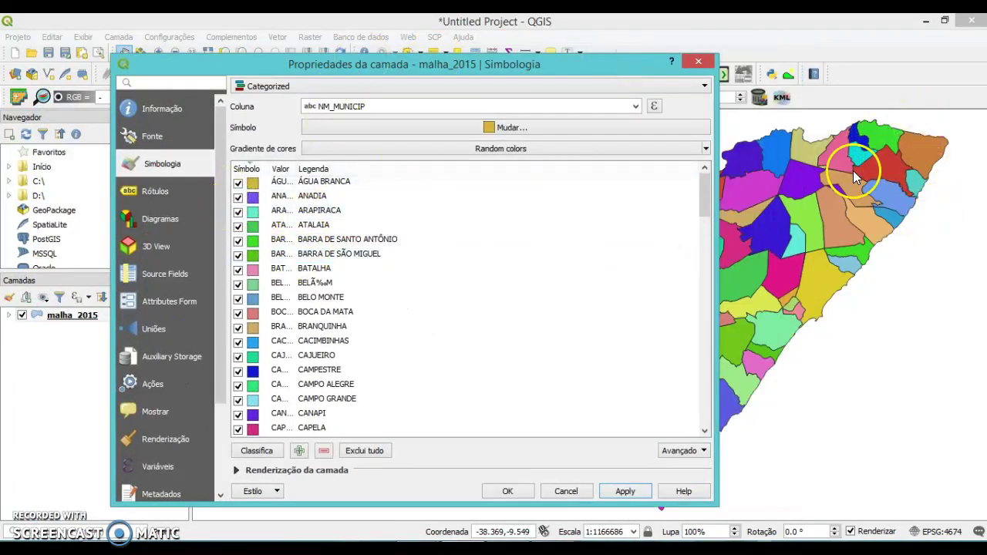
{"action": "left_click_drag", "start_coordinate": [438, 70], "coordinate": [500, 62]}
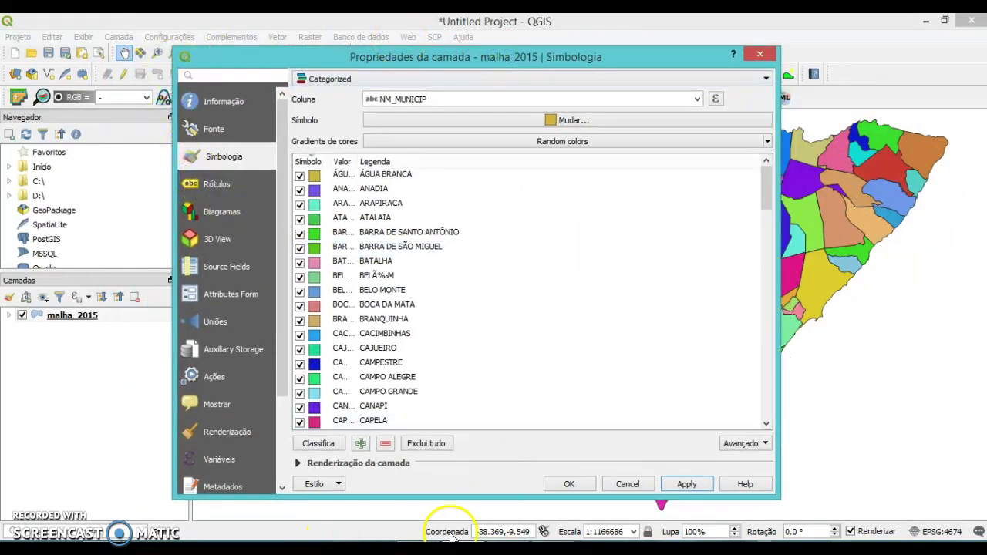
Switch to Chrome to examine the reference map MapaMunicípiosAlagoas.pdf and return to QGIS.
{"action": "mouse_move", "coordinate": [417, 552]}
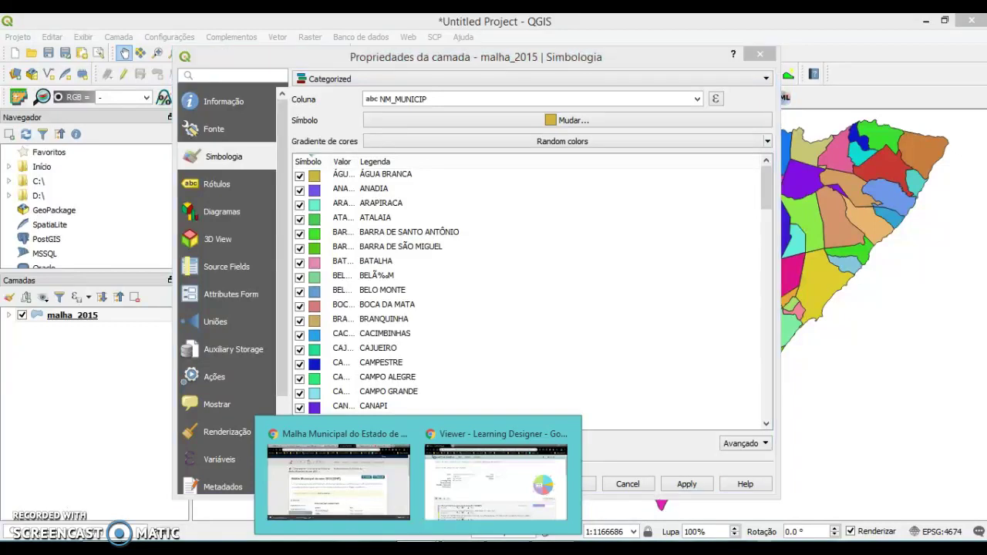
{"action": "left_click", "coordinate": [362, 486]}
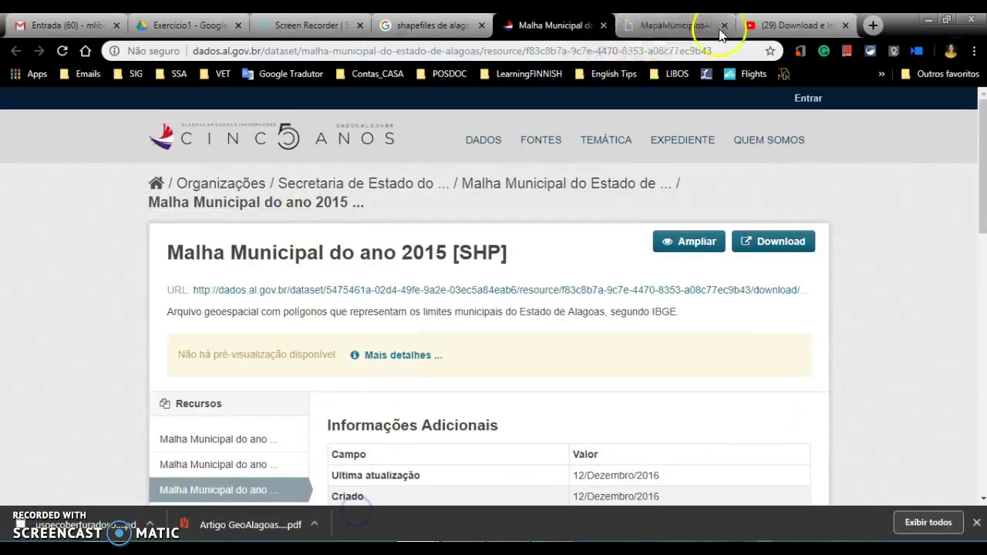
{"action": "left_click", "coordinate": [680, 29]}
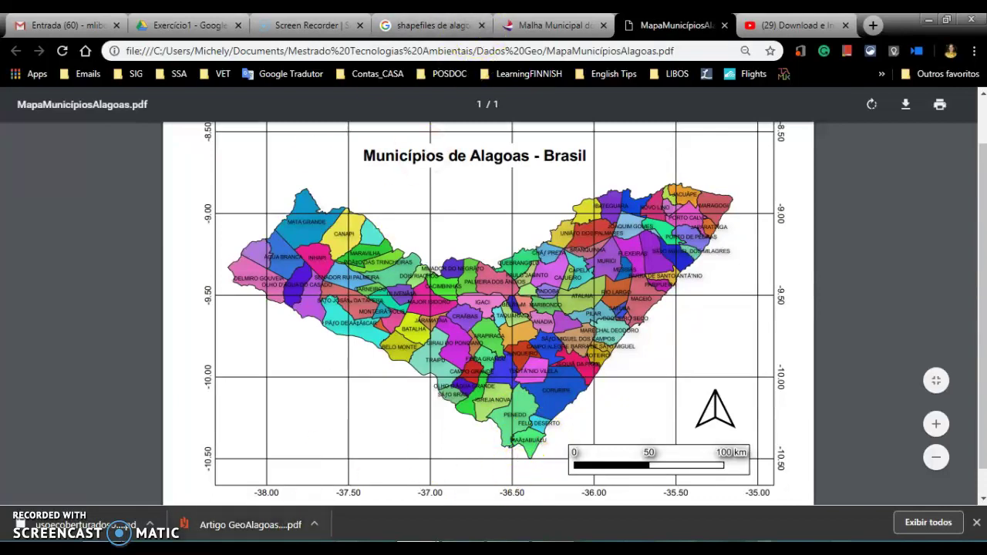
{"action": "left_click", "coordinate": [463, 478]}
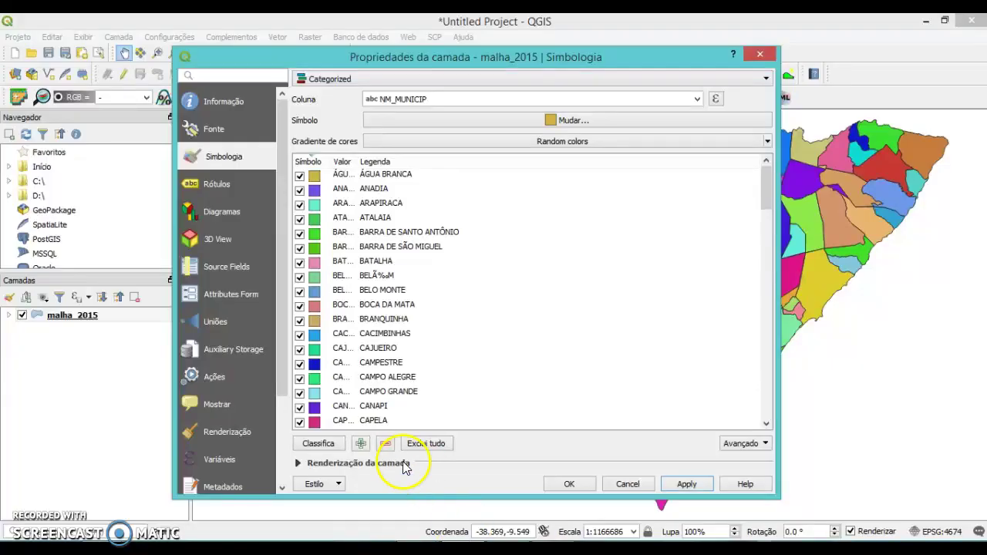
Enable single labels for the malha_2015 layer, using the NM_MUNICIP field as label text.
{"action": "left_click", "coordinate": [231, 182]}
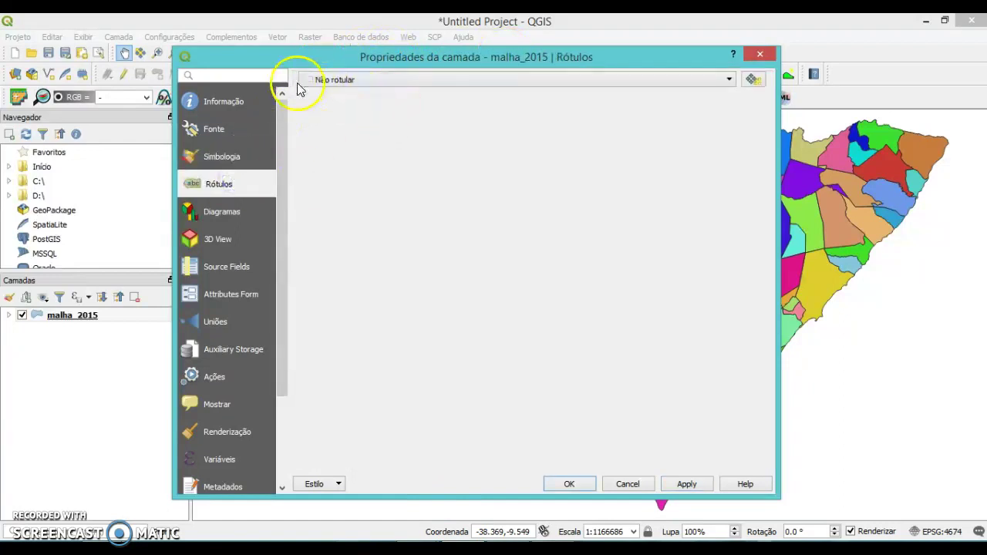
{"action": "left_click", "coordinate": [343, 81]}
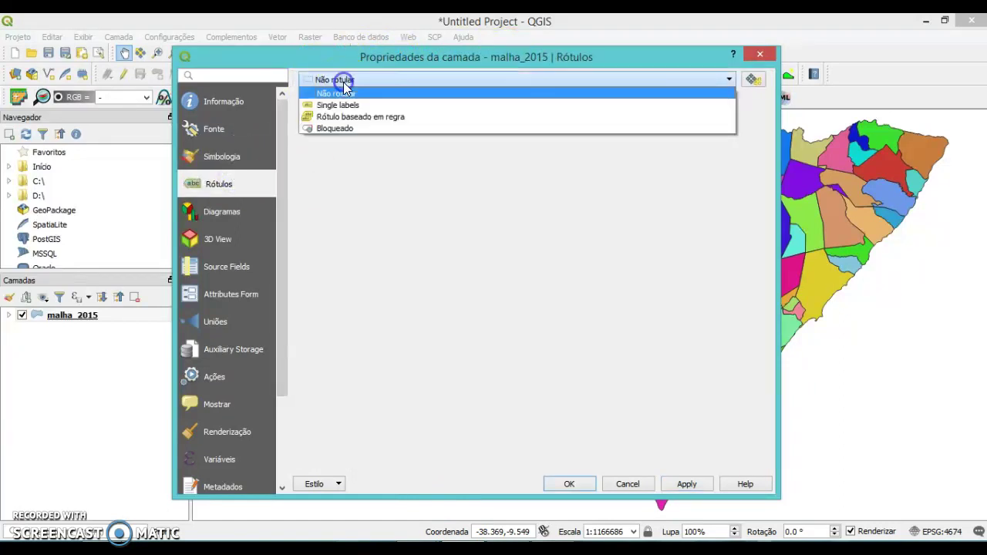
{"action": "left_click", "coordinate": [446, 106]}
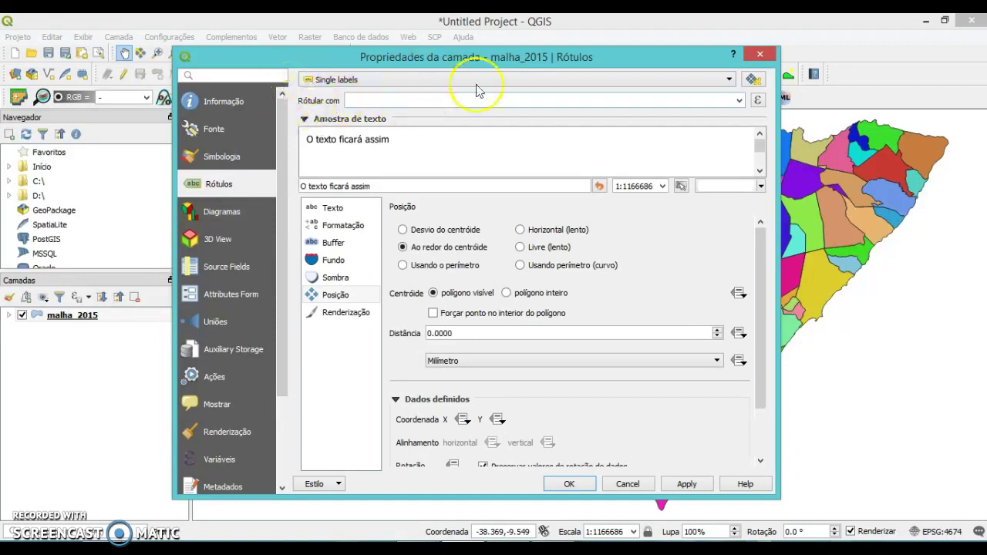
{"action": "left_click_drag", "start_coordinate": [631, 56], "coordinate": [489, 65]}
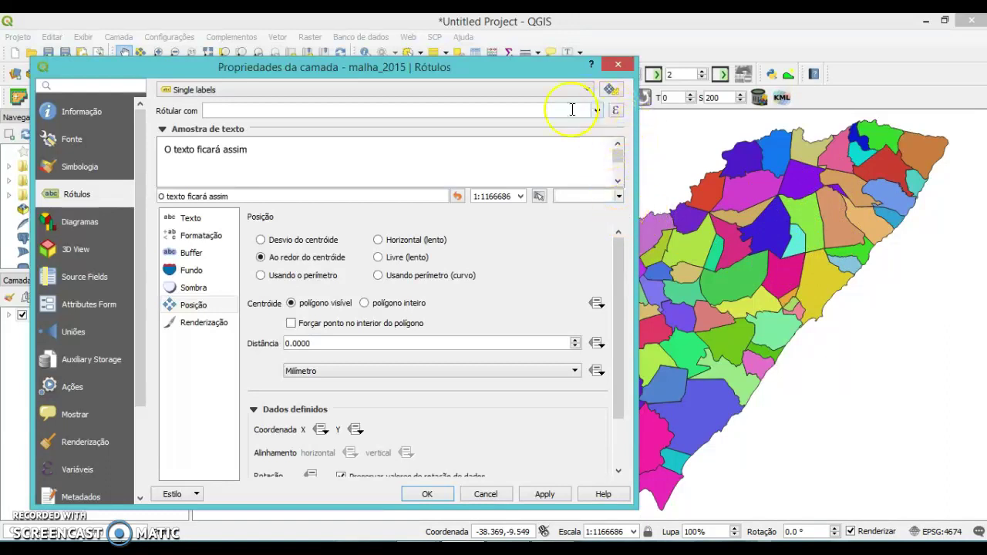
{"action": "left_click", "coordinate": [598, 112]}
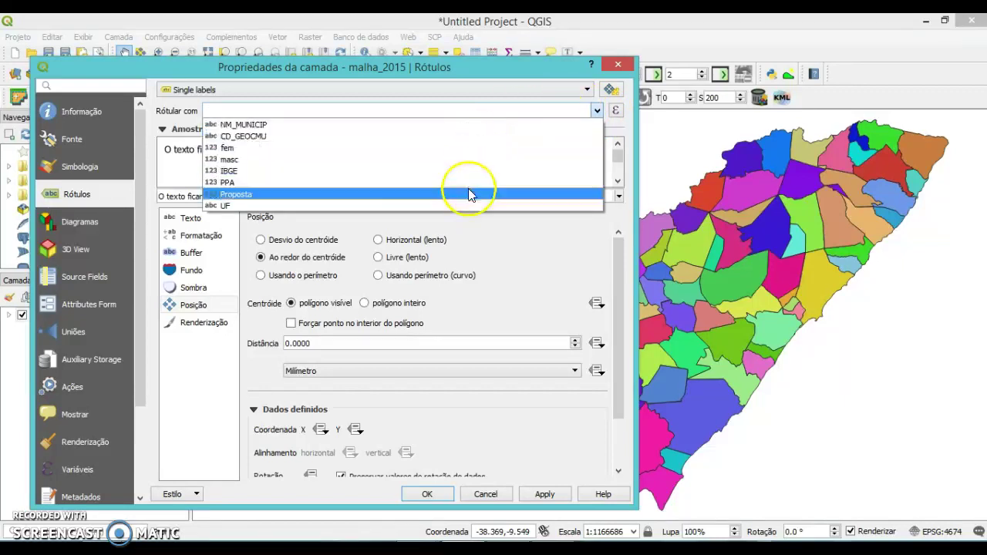
{"action": "left_click", "coordinate": [485, 125]}
{"action": "left_click", "coordinate": [250, 108]}
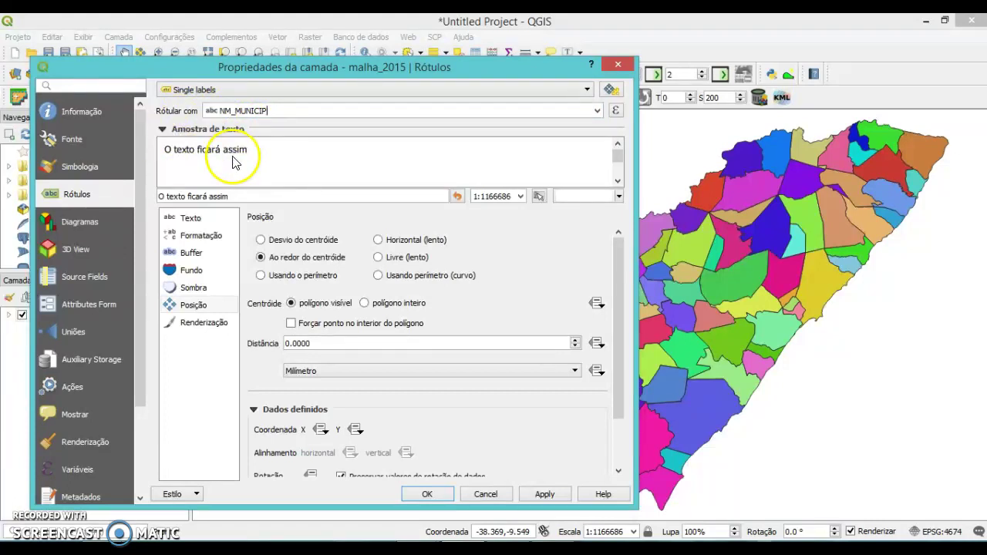
Set the font of the municipality labels to Arial in the label text settings.
{"action": "left_click", "coordinate": [188, 219]}
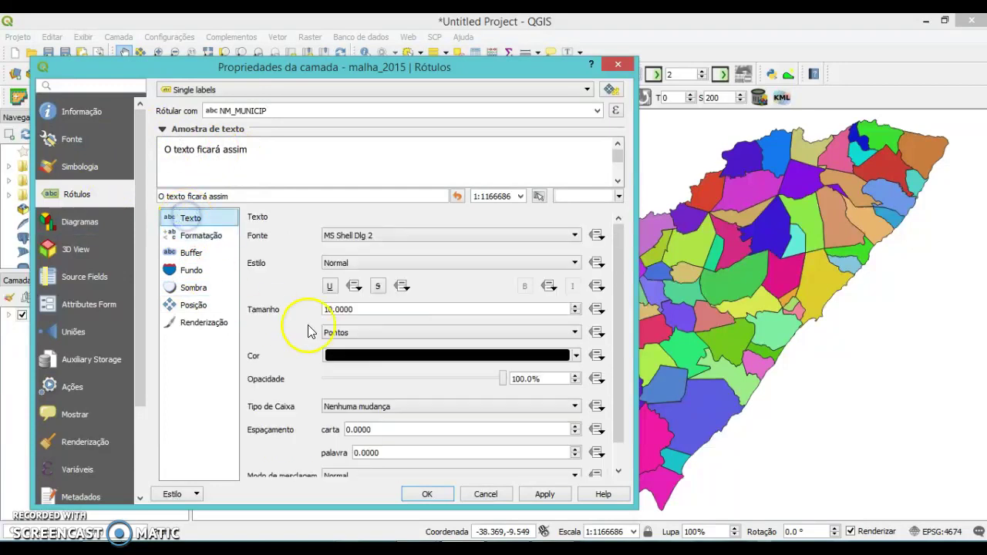
{"action": "left_click", "coordinate": [193, 222]}
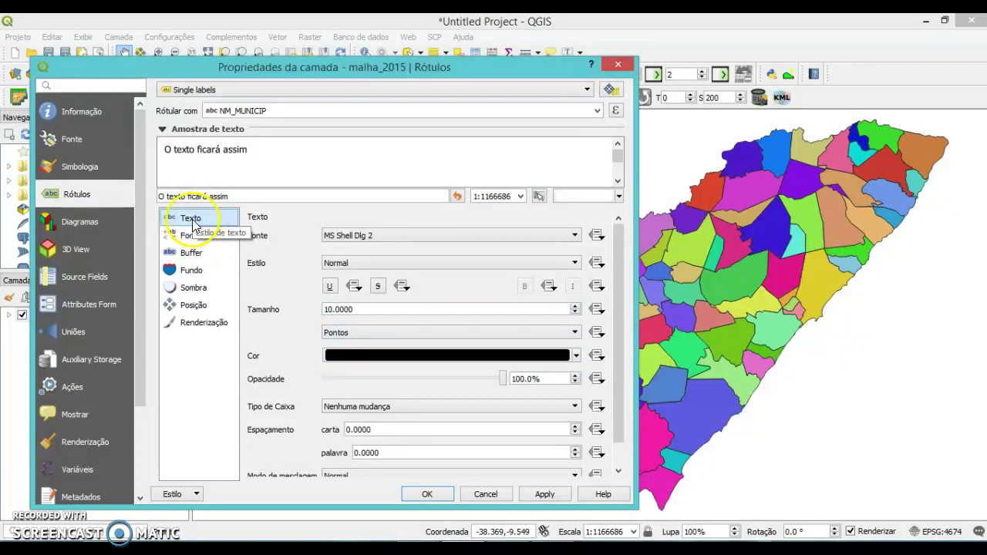
{"action": "left_click", "coordinate": [207, 225]}
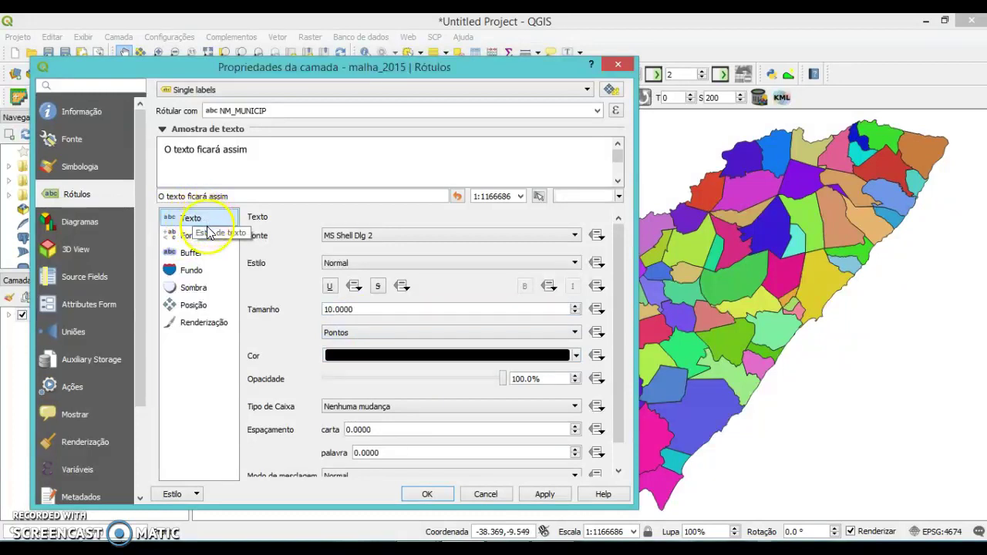
{"action": "left_click", "coordinate": [391, 241]}
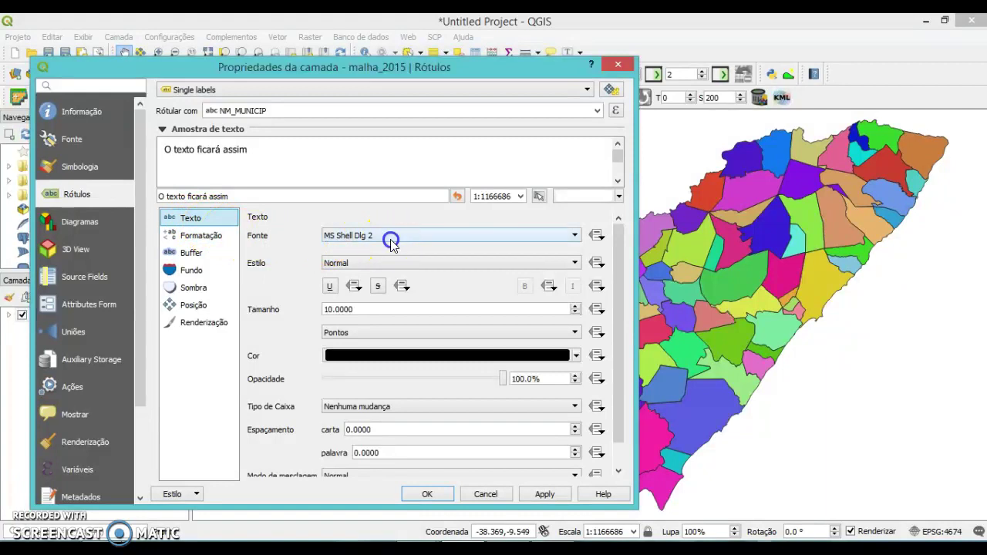
{"action": "left_click", "coordinate": [395, 238]}
{"action": "left_click", "coordinate": [397, 236]}
{"action": "key", "text": "a"}
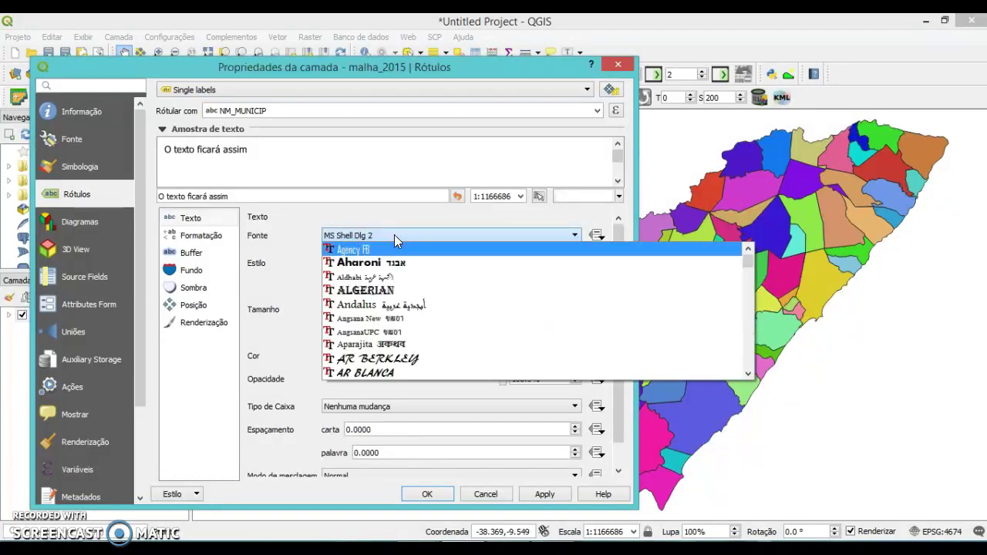
{"action": "key", "text": "Down"}
{"action": "key", "text": "Down"}
{"action": "key", "text": "Down"}
{"action": "key", "text": "Down"}
{"action": "key", "text": "Down"}
{"action": "key", "text": "Down"}
{"action": "key", "text": "Down"}
{"action": "key", "text": "Down"}
{"action": "key", "text": "Down"}
{"action": "key", "text": "Down"}
{"action": "key", "text": "Down"}
{"action": "key", "text": "Down"}
{"action": "key", "text": "Down"}
{"action": "key", "text": "Down"}
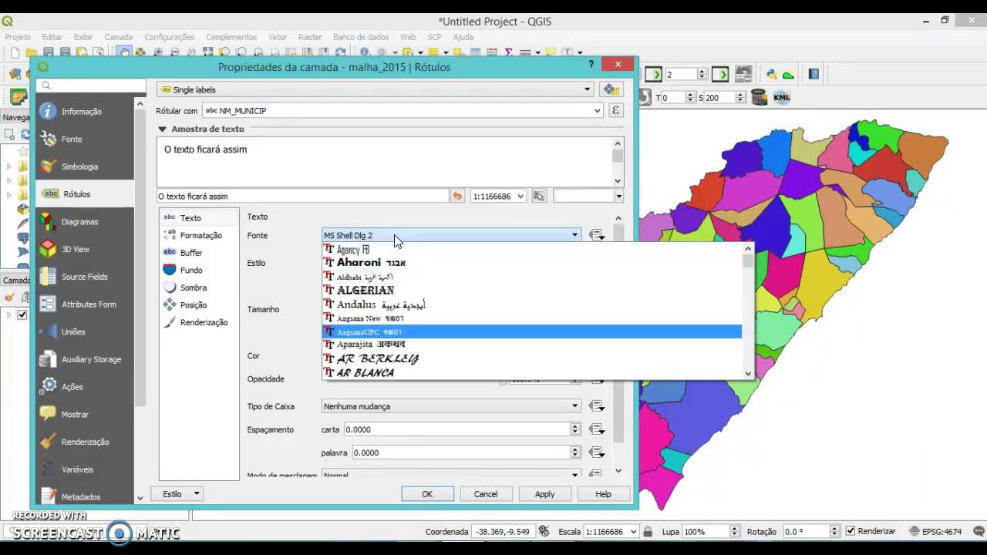
{"action": "key", "text": "Down"}
{"action": "key", "text": "Down"}
{"action": "key", "text": "Down"}
{"action": "key", "text": "Down"}
{"action": "key", "text": "Down"}
{"action": "key", "text": "Down"}
{"action": "key", "text": "Down"}
{"action": "key", "text": "Down"}
{"action": "key", "text": "Down"}
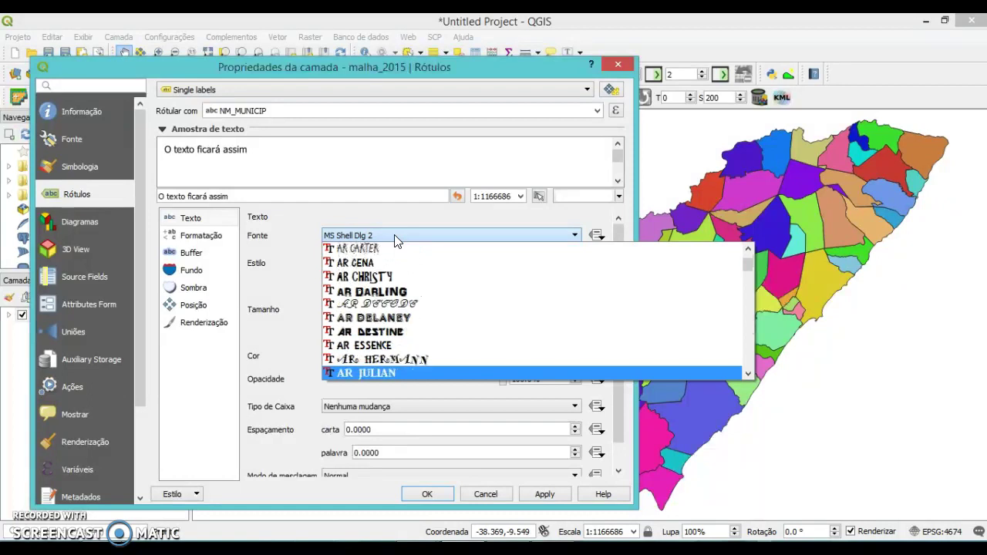
{"action": "key", "text": "Up"}
{"action": "key", "text": "Return"}
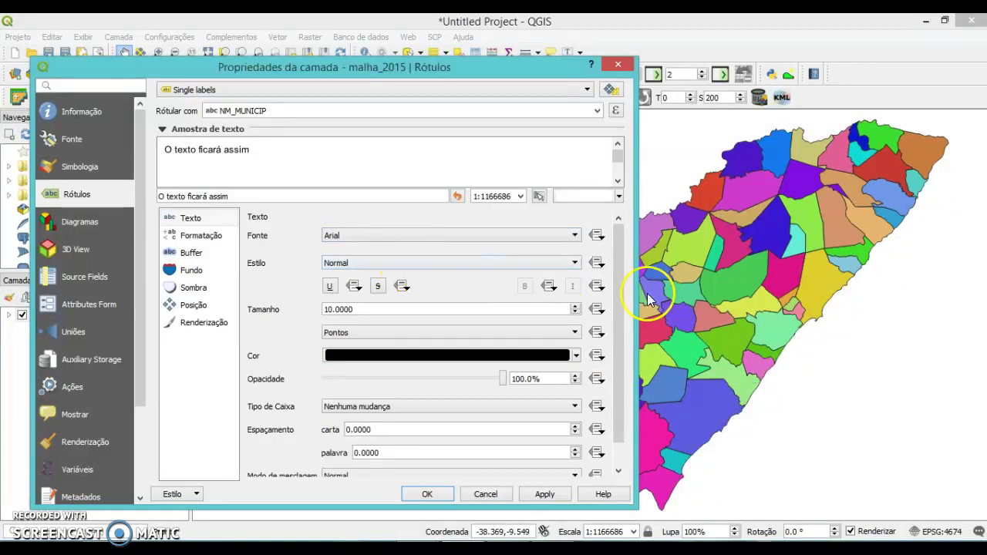
Set the text size of the municipality labels to 12 points.
{"action": "left_click", "coordinate": [622, 257]}
{"action": "left_click_drag", "start_coordinate": [622, 258], "coordinate": [623, 272]}
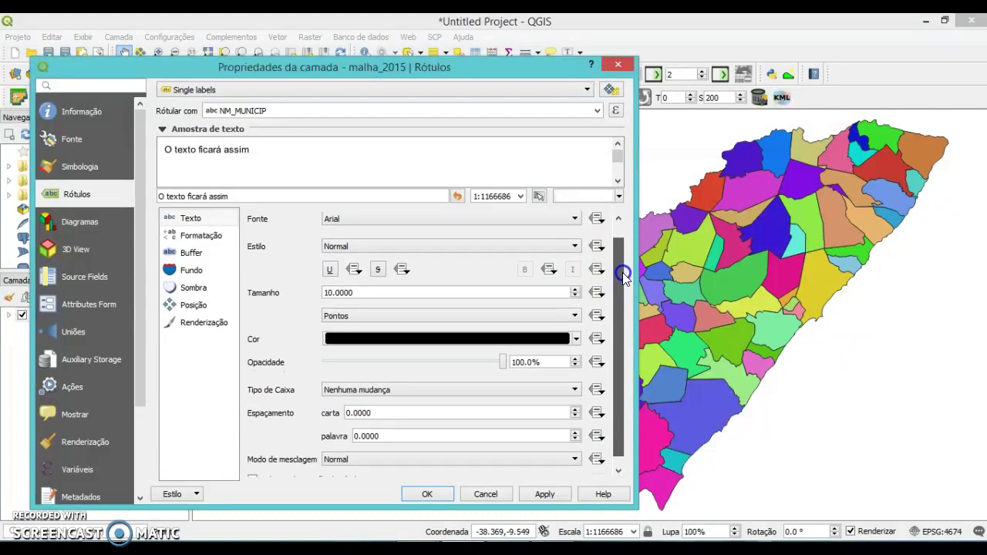
{"action": "left_click", "coordinate": [330, 287]}
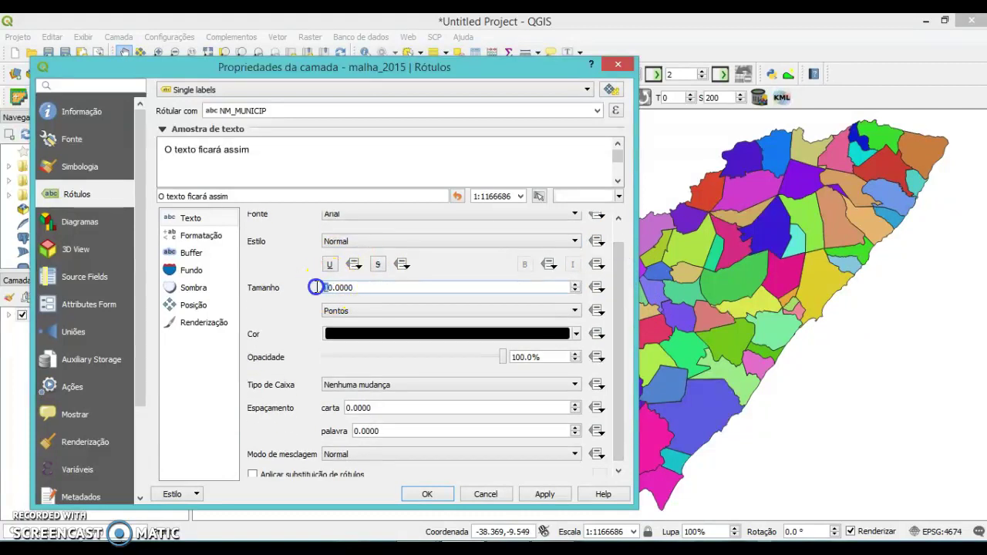
{"action": "left_click_drag", "start_coordinate": [316, 287], "coordinate": [331, 287]}
{"action": "type", "text": "12"}
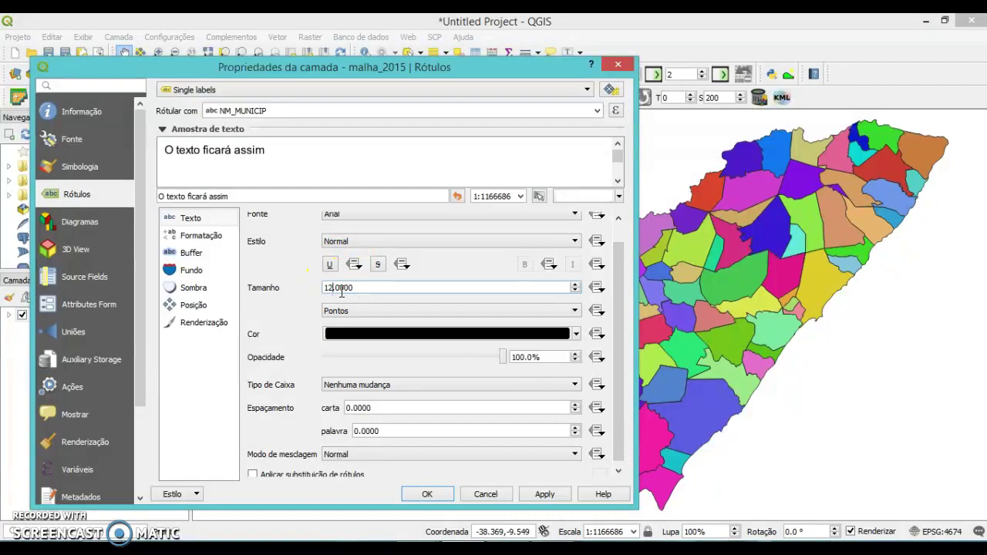
{"action": "left_click", "coordinate": [378, 268]}
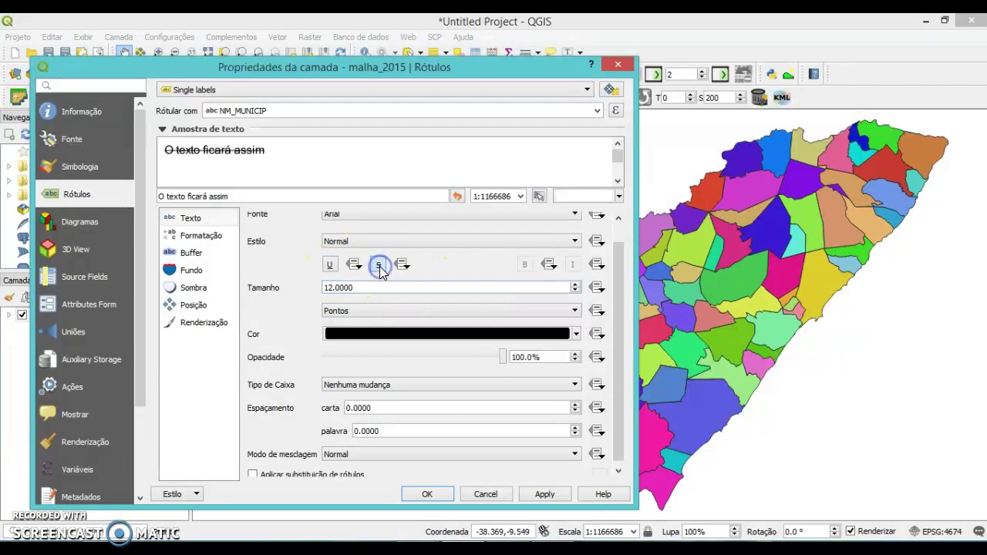
{"action": "left_click", "coordinate": [379, 266]}
{"action": "left_click", "coordinate": [191, 218]}
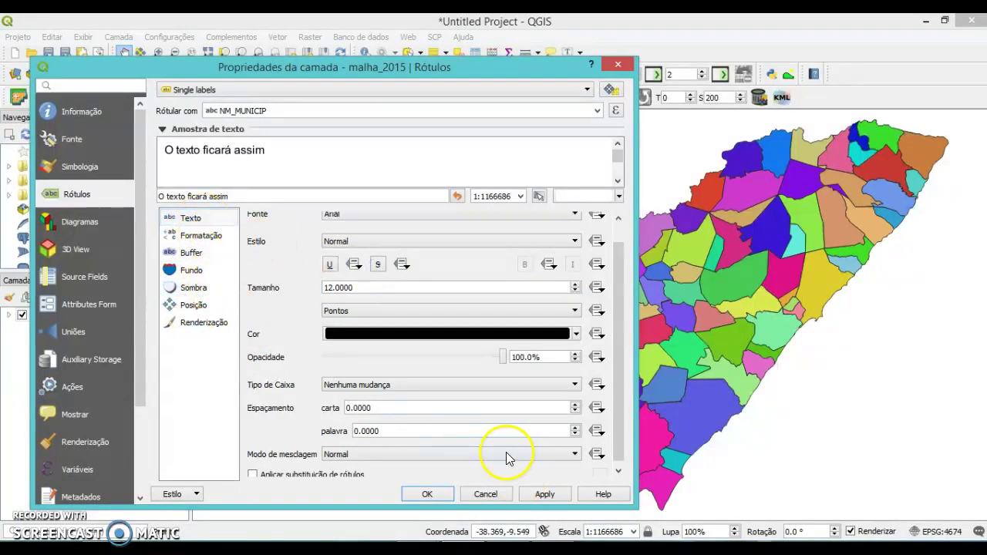
Apply the label settings, reduce the municipality label text size to 10 points, and apply again.
{"action": "left_click", "coordinate": [546, 495]}
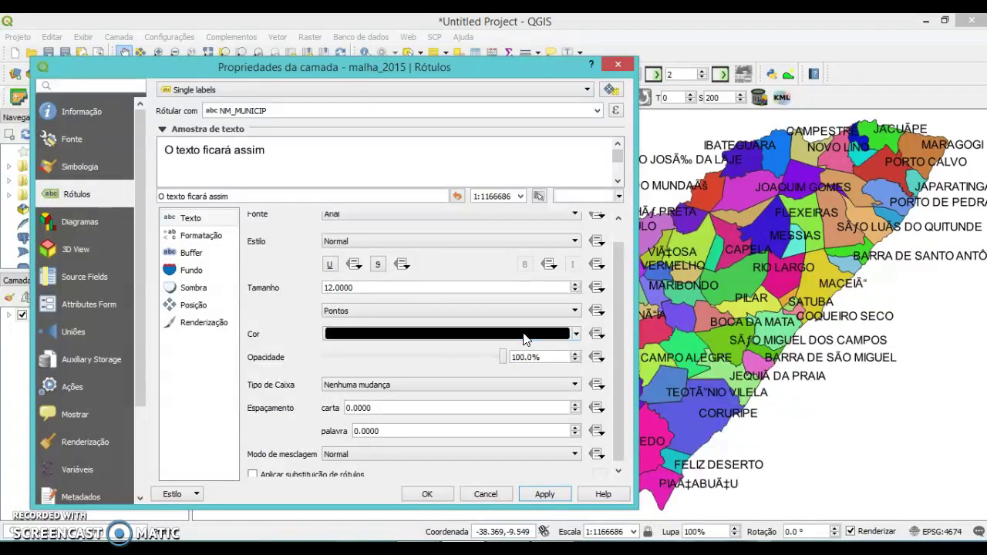
{"action": "left_click", "coordinate": [350, 287]}
{"action": "left_click", "coordinate": [329, 287]}
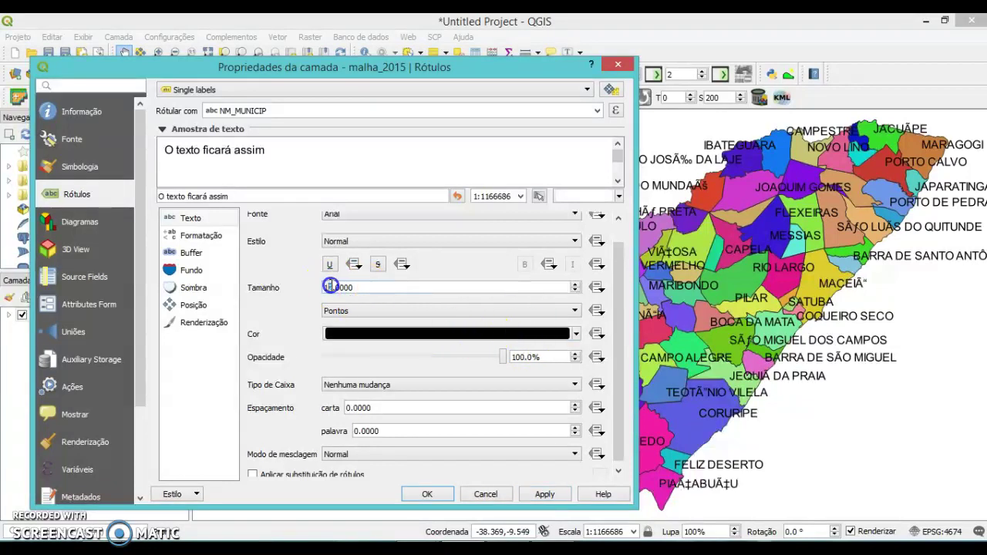
{"action": "key", "text": "Delete"}
{"action": "type", "text": "0"}
{"action": "left_click", "coordinate": [542, 493]}
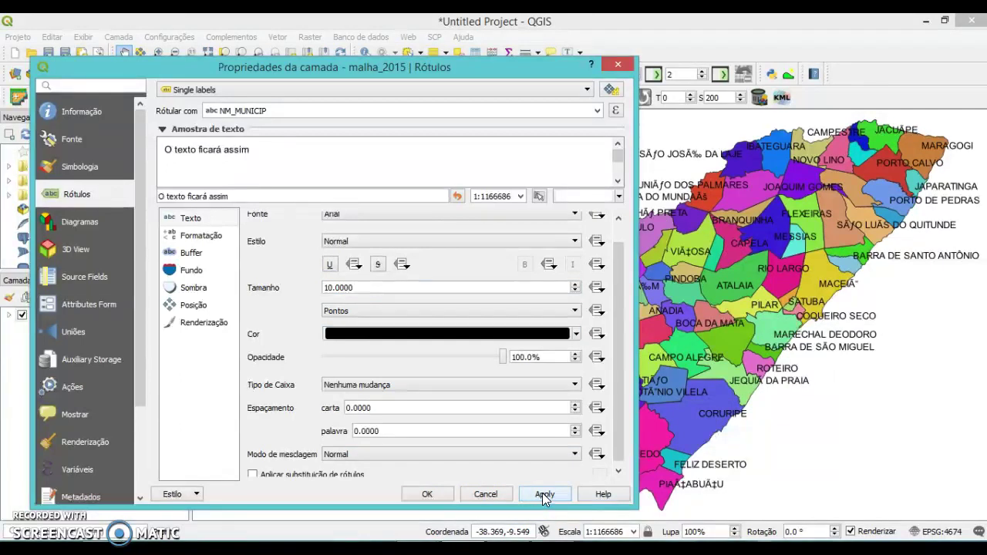
Enable the text buffer for the municipality labels with the default 1 mm size and apply it.
{"action": "left_click", "coordinate": [201, 259]}
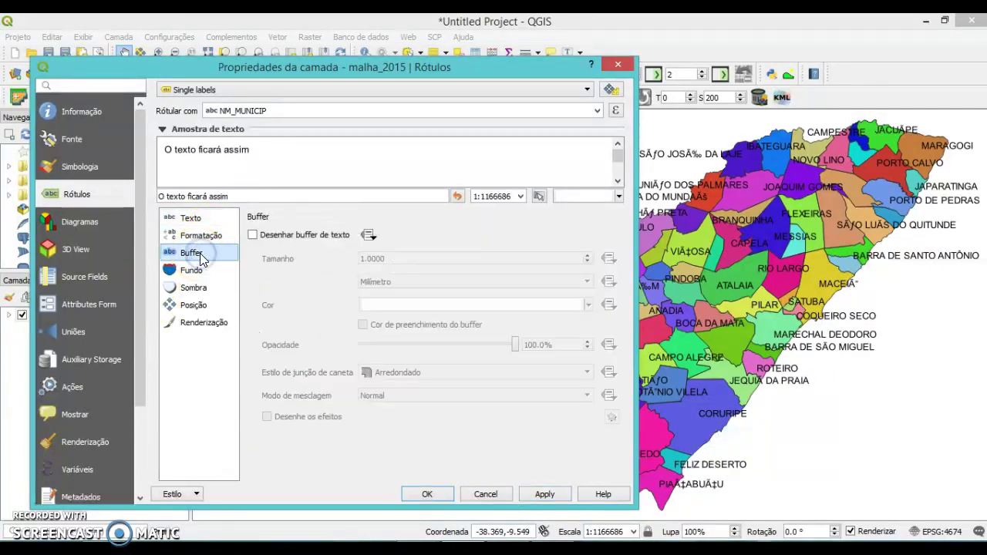
{"action": "left_click", "coordinate": [254, 235]}
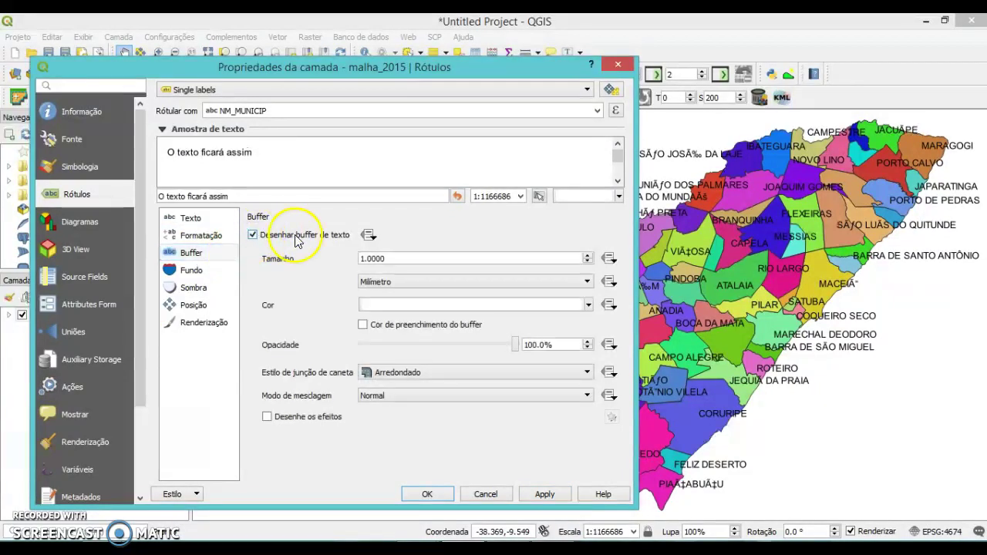
{"action": "left_click", "coordinate": [544, 494]}
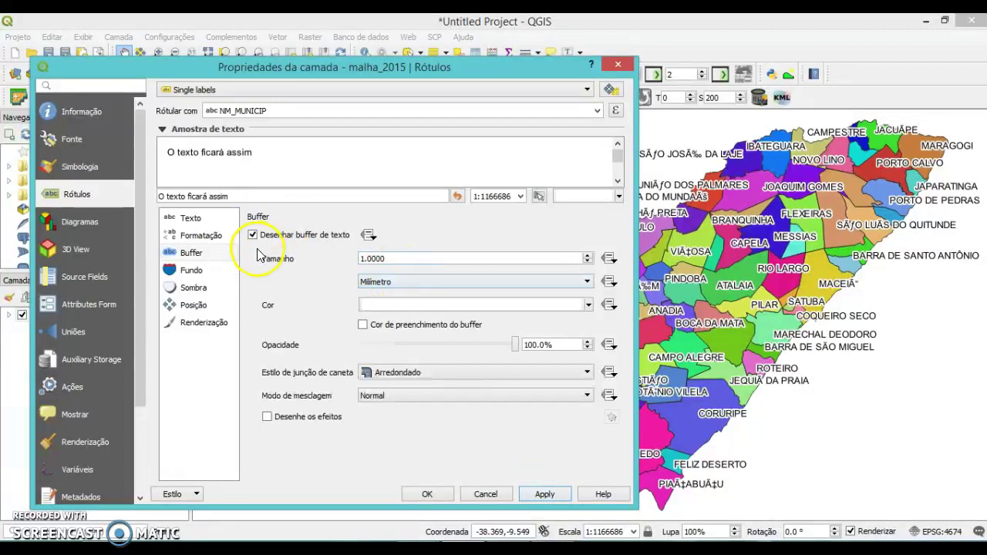
Enable the drop shadow for the municipality labels with its default settings and apply it.
{"action": "left_click", "coordinate": [193, 287]}
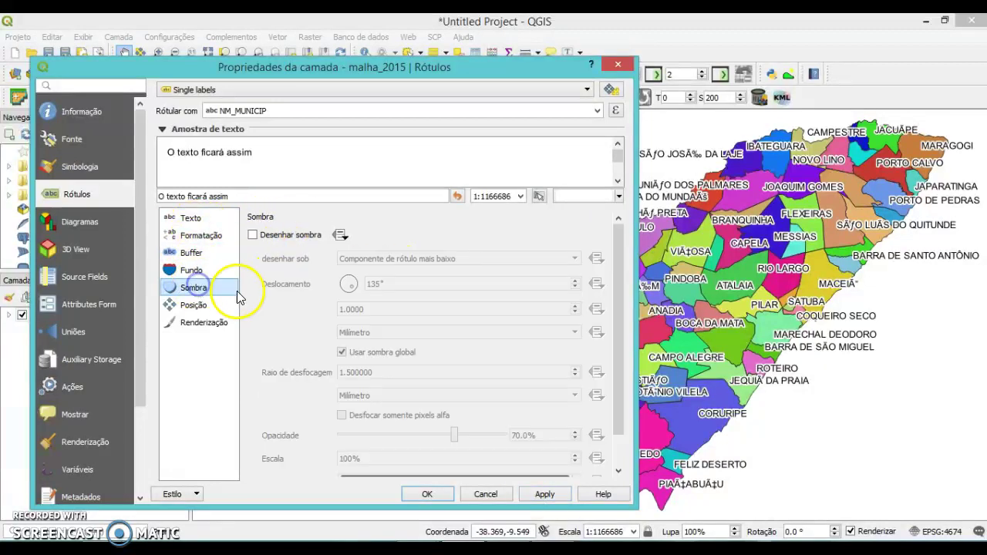
{"action": "left_click", "coordinate": [255, 235]}
{"action": "left_click", "coordinate": [544, 494]}
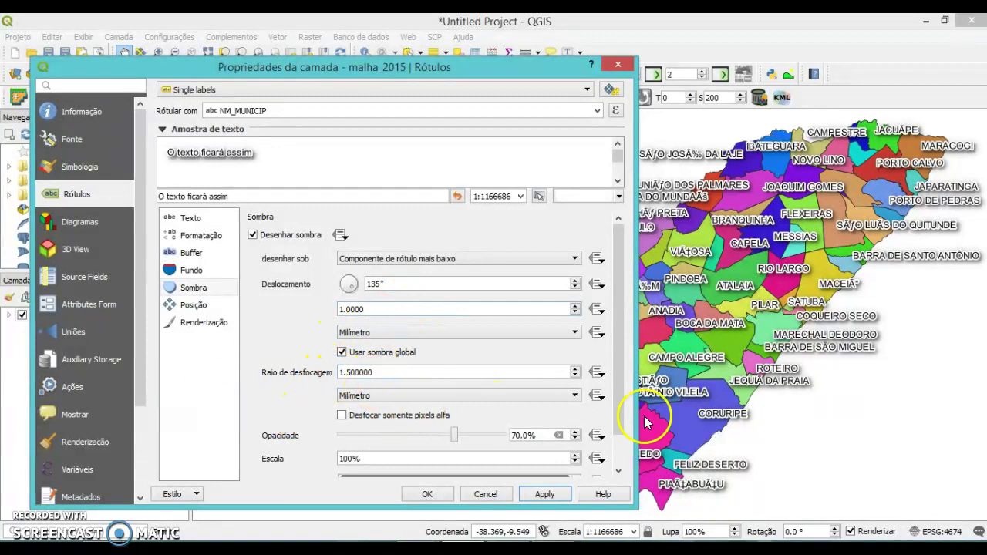
{"action": "mouse_move", "coordinate": [617, 376]}
{"action": "left_mouse_down"}
{"action": "mouse_move", "coordinate": [617, 416]}
{"action": "mouse_move", "coordinate": [617, 382]}
{"action": "left_mouse_up"}
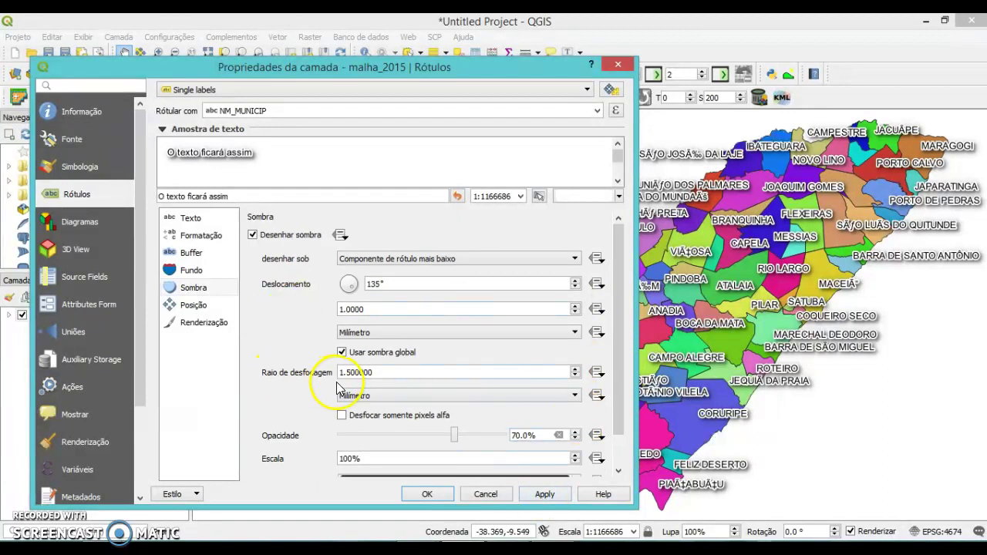
Set the municipality label placement to Horizontal (lento) and apply it.
{"action": "left_click", "coordinate": [195, 305]}
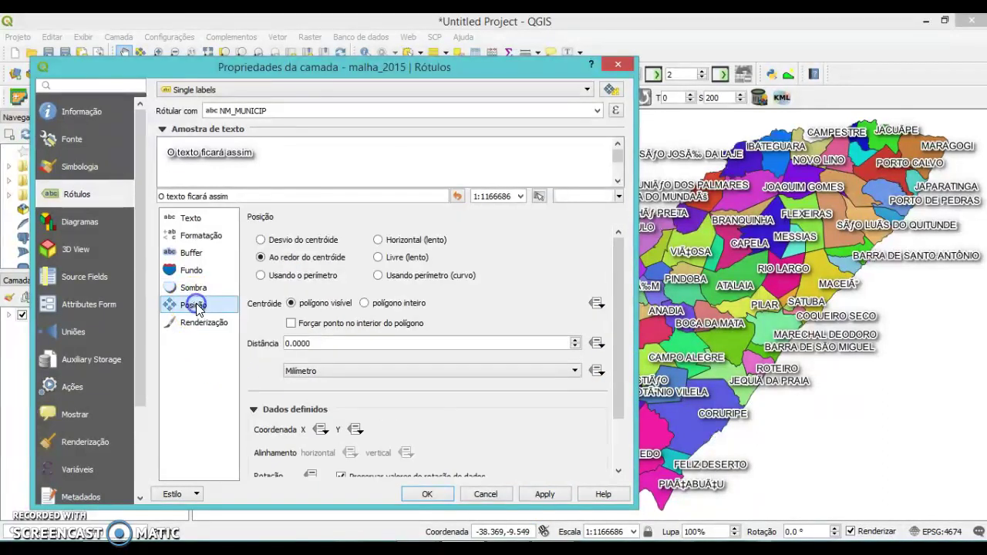
{"action": "mouse_move", "coordinate": [623, 282]}
{"action": "left_mouse_down"}
{"action": "mouse_move", "coordinate": [621, 355]}
{"action": "mouse_move", "coordinate": [621, 263]}
{"action": "left_mouse_up"}
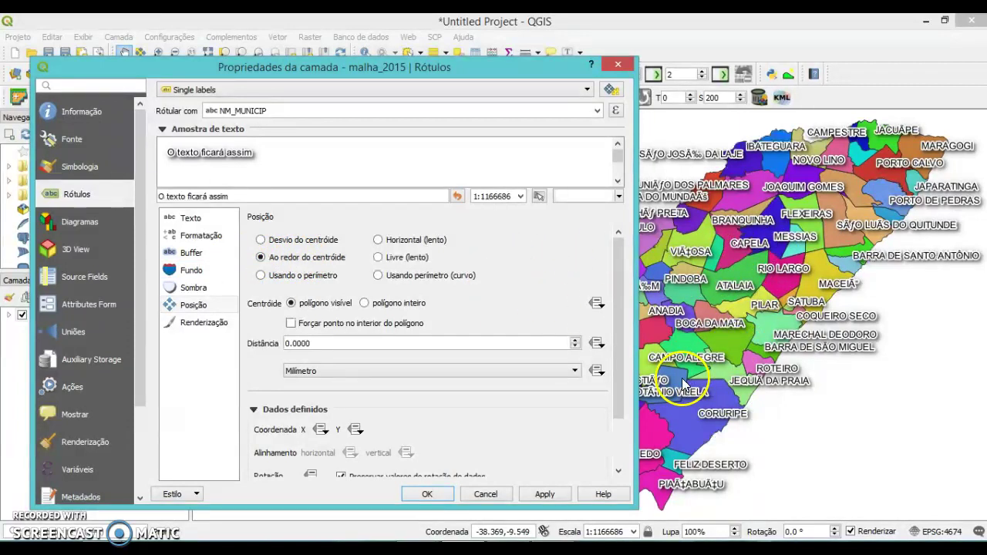
{"action": "left_click", "coordinate": [416, 242]}
{"action": "left_click", "coordinate": [545, 494]}
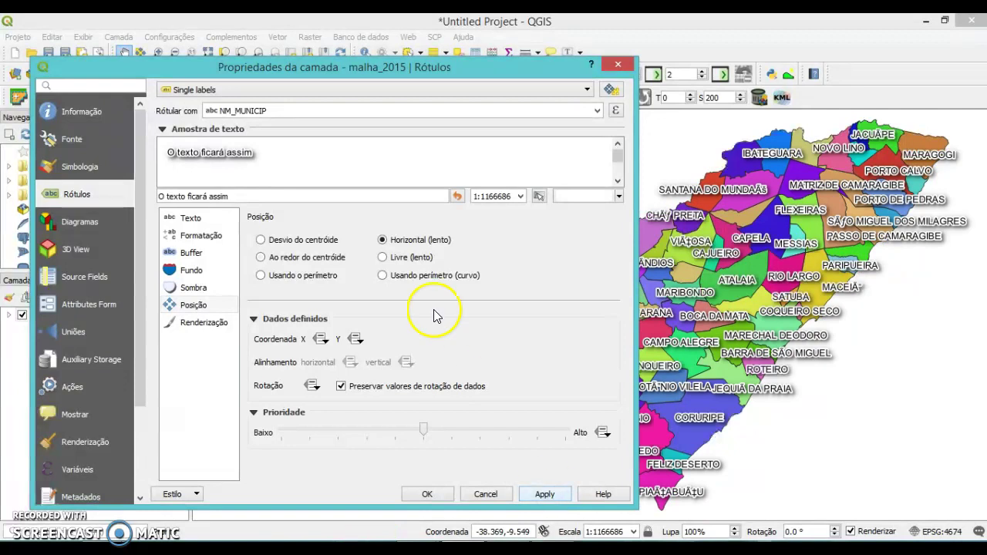
Set the label placement to Desvio do centróide, trying the lower-right quadrant before returning to the centre quadrant, and apply.
{"action": "left_click", "coordinate": [303, 239]}
{"action": "left_click", "coordinate": [557, 495]}
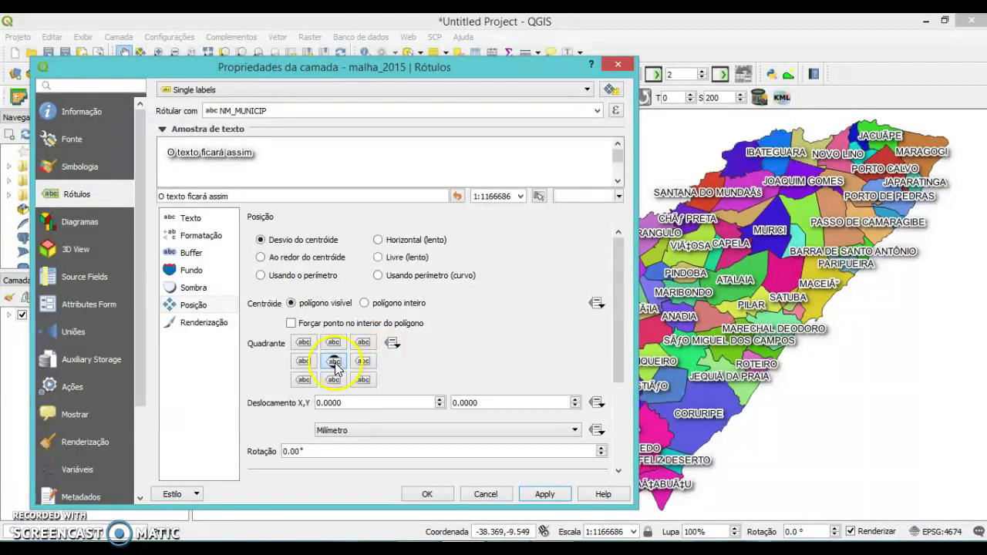
{"action": "left_click", "coordinate": [367, 381]}
{"action": "left_click", "coordinate": [545, 495]}
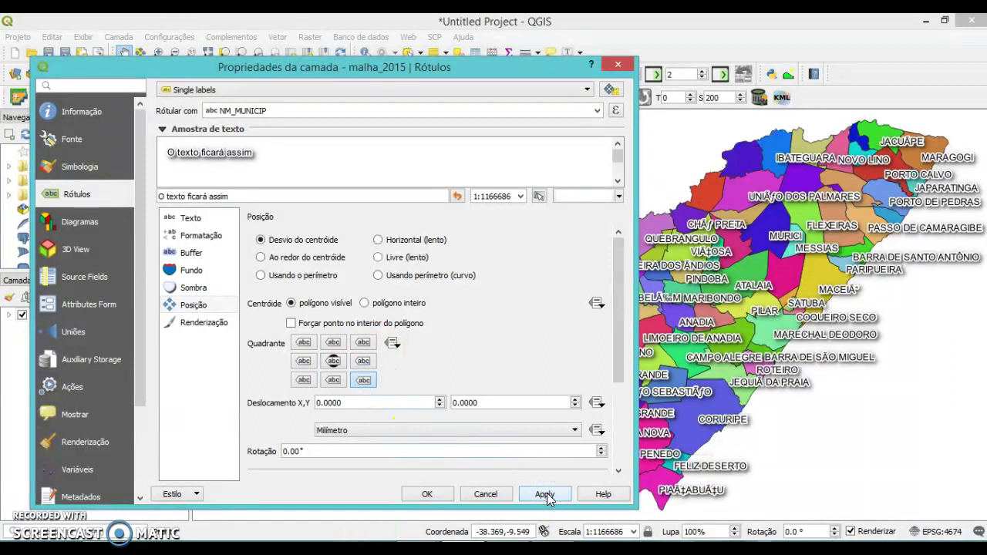
{"action": "left_click", "coordinate": [406, 400]}
{"action": "left_click", "coordinate": [334, 361]}
{"action": "left_click", "coordinate": [556, 495]}
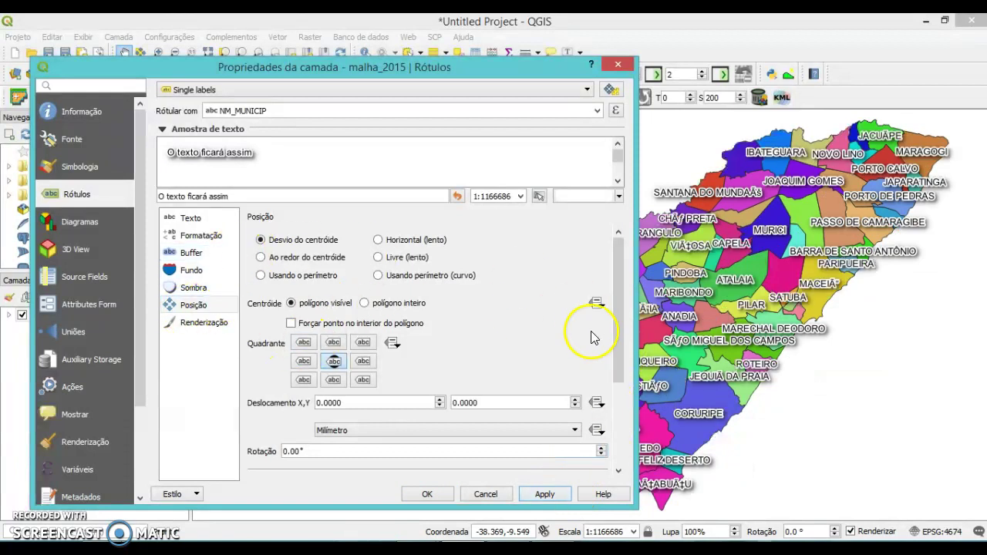
Turn off the shadow and the text buffer of the municipality labels and apply.
{"action": "left_click", "coordinate": [622, 324]}
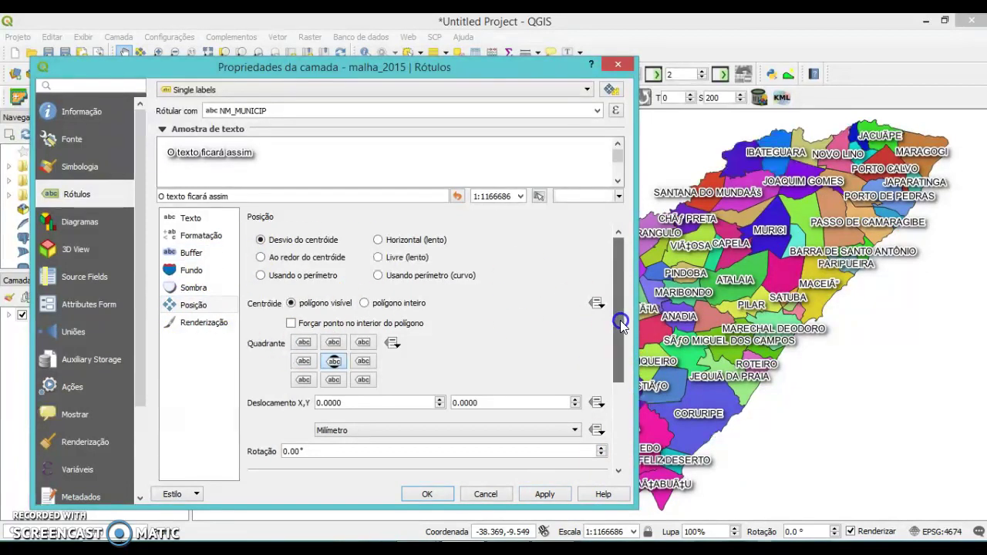
{"action": "left_click", "coordinate": [199, 308]}
{"action": "left_click", "coordinate": [193, 287]}
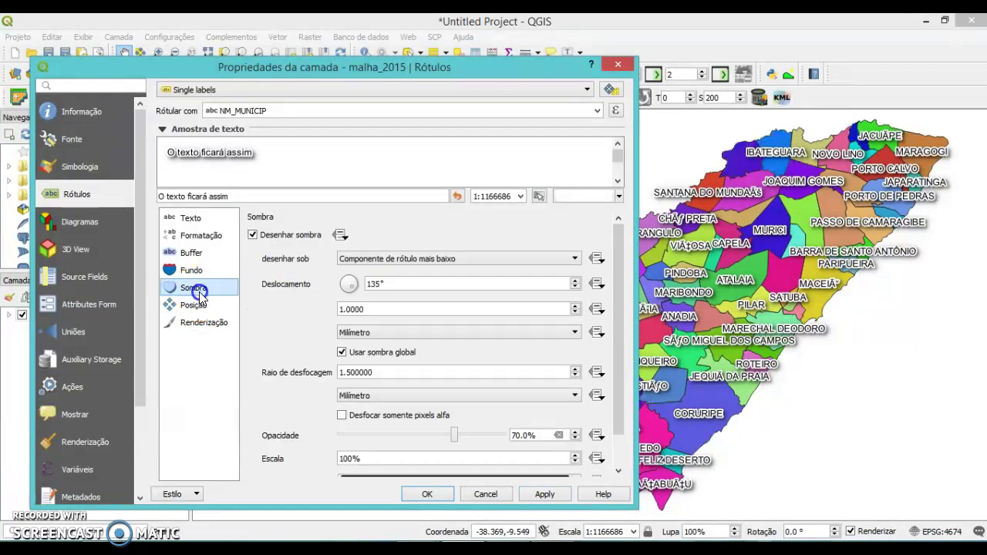
{"action": "left_click", "coordinate": [260, 233]}
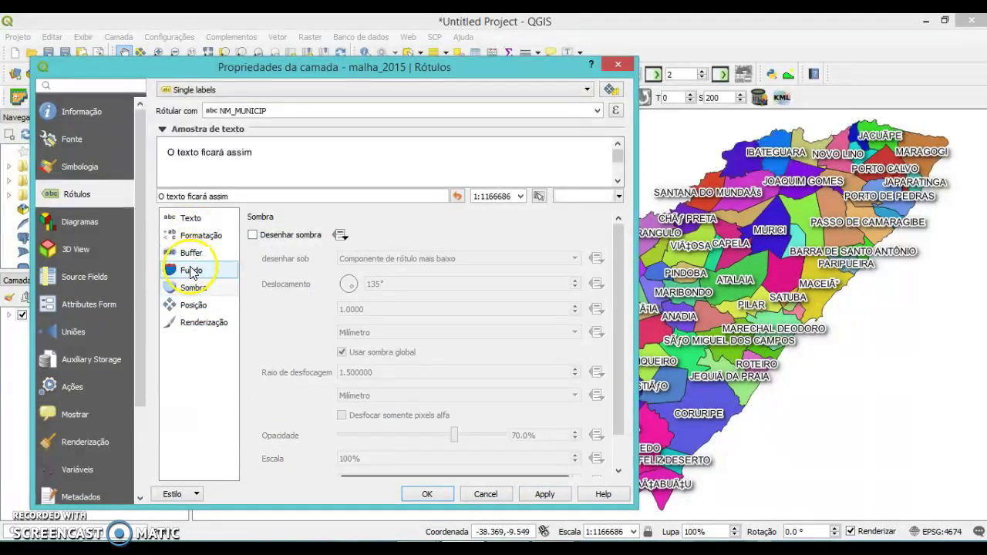
{"action": "left_click", "coordinate": [191, 253]}
{"action": "left_click", "coordinate": [297, 238]}
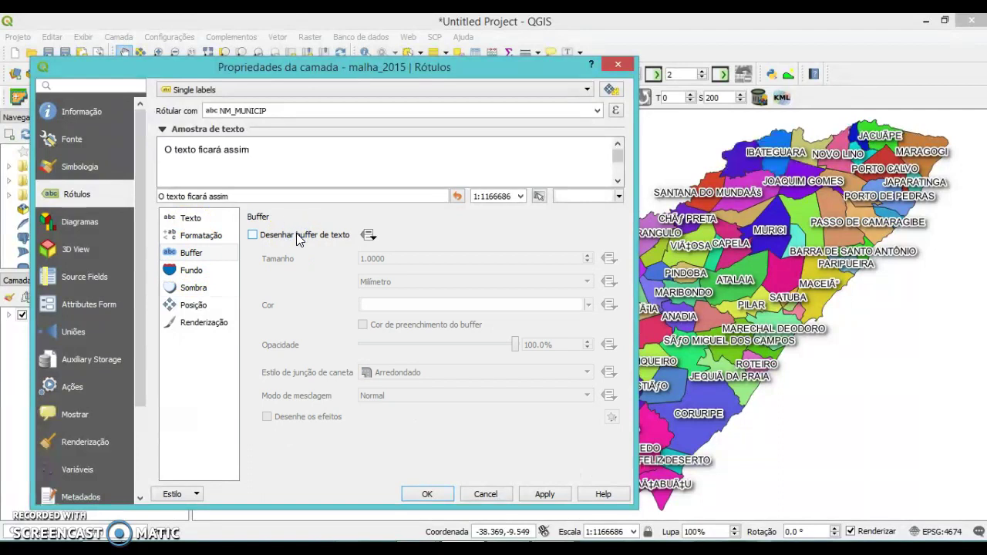
{"action": "left_click", "coordinate": [545, 494]}
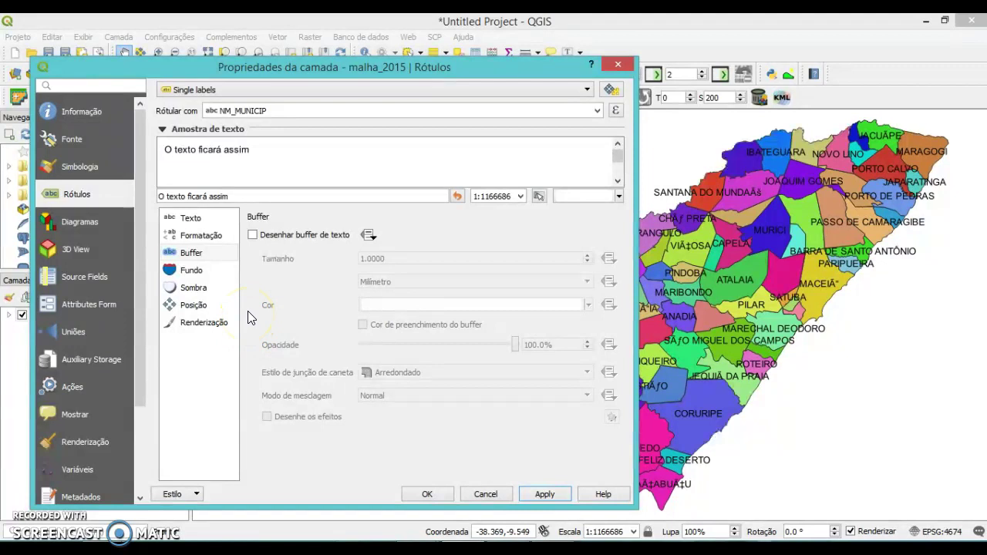
Set the label placement back to Ao redor do centróide, apply it, and accept the layer properties.
{"action": "left_click", "coordinate": [207, 303]}
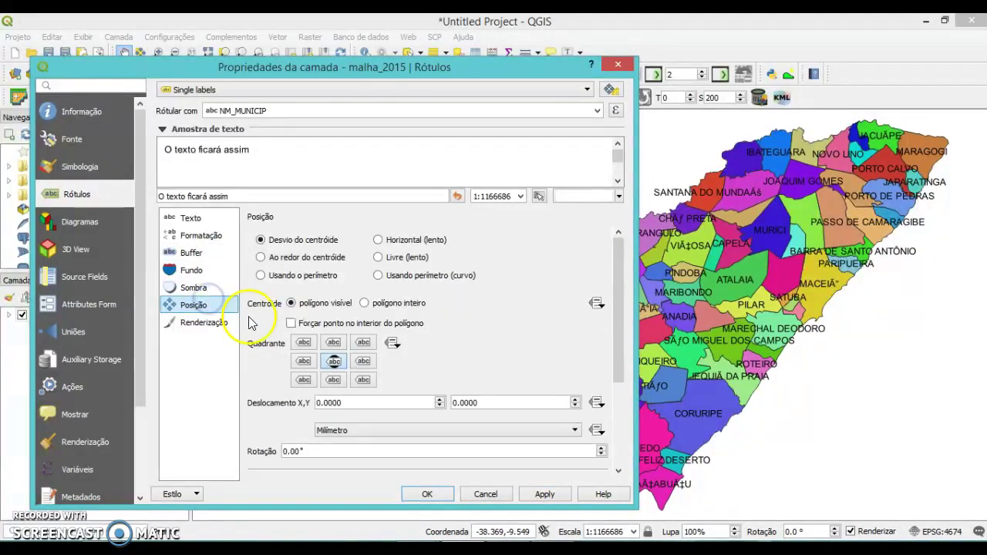
{"action": "left_click", "coordinate": [330, 257]}
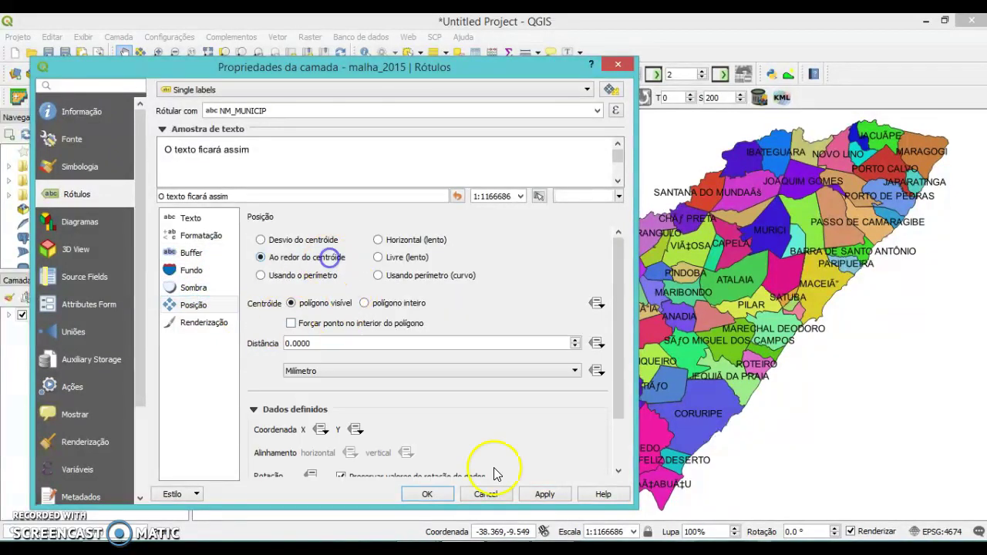
{"action": "left_click", "coordinate": [543, 494]}
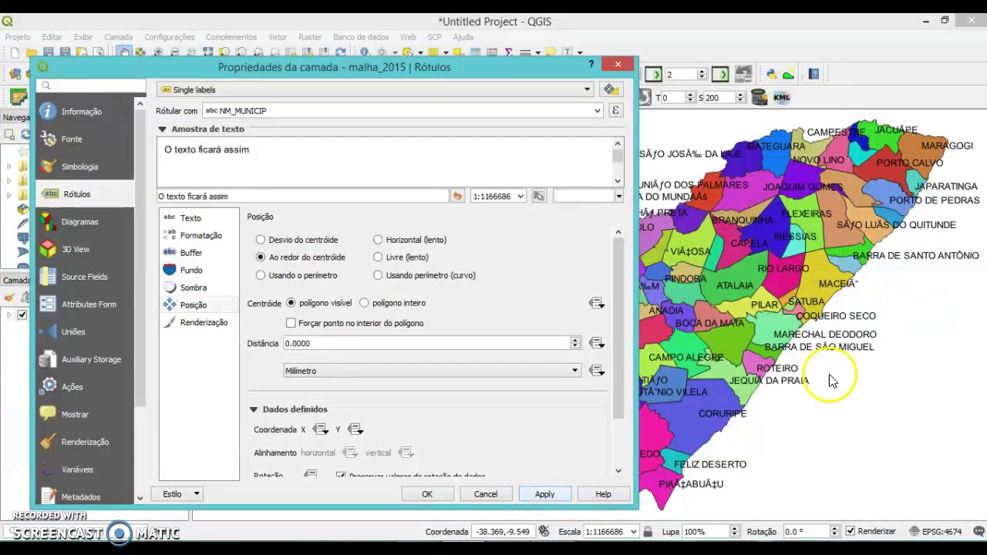
{"action": "left_click", "coordinate": [422, 494]}
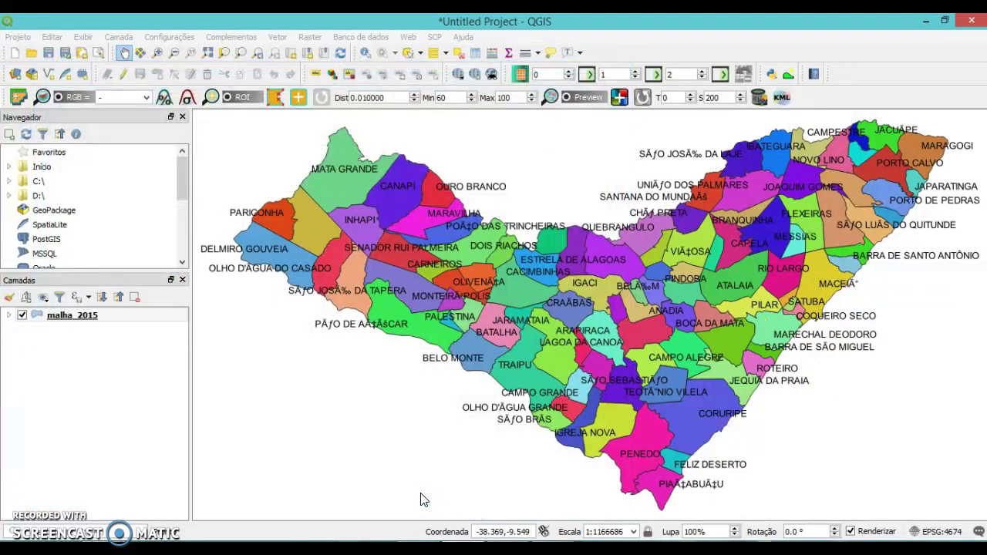
{"action": "left_click", "coordinate": [424, 498]}
{"action": "left_click", "coordinate": [664, 519]}
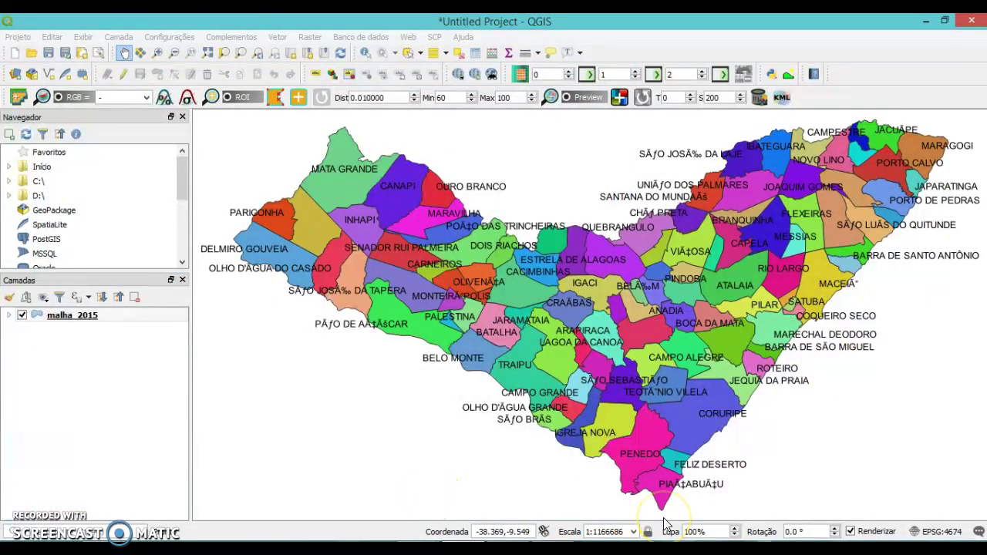